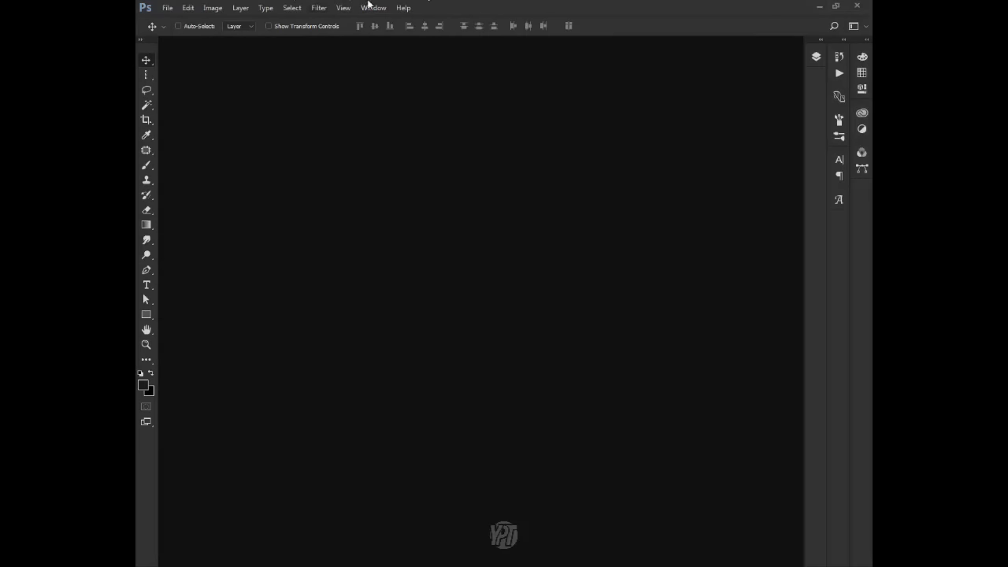
Open the File menu in the empty Photoshop workspace to begin a new document
left_click(142, 11)
left_click(170, 7)
left_click(175, 7)
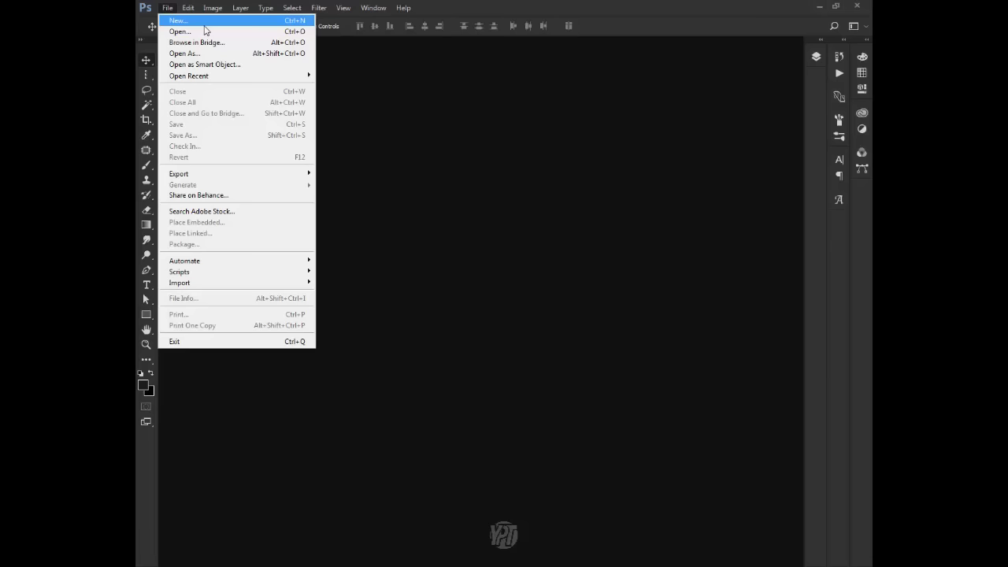
Start a new Custom-type document at 600 × 700 pixels and check the Width units
left_click(204, 24)
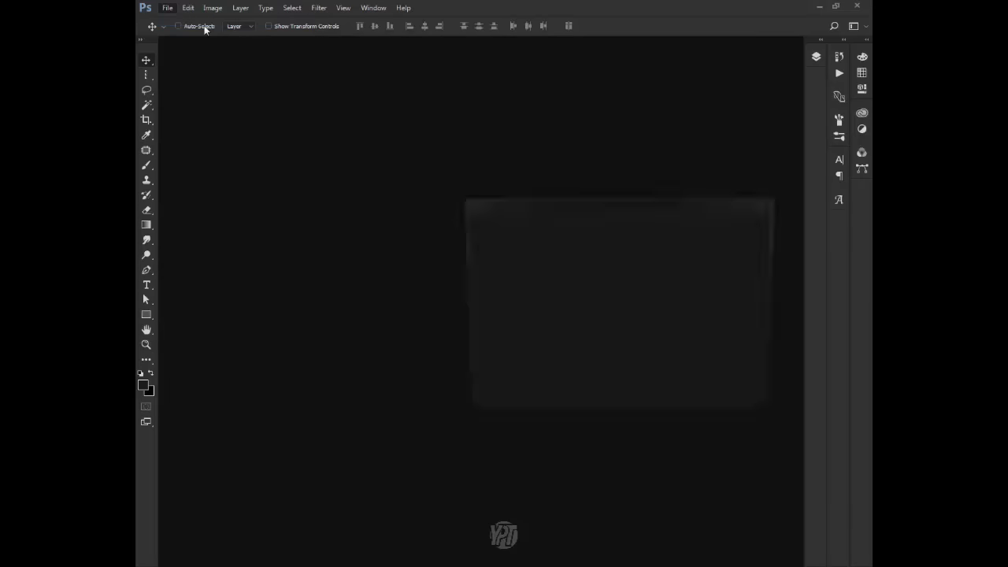
left_click_drag(577, 202, 461, 161)
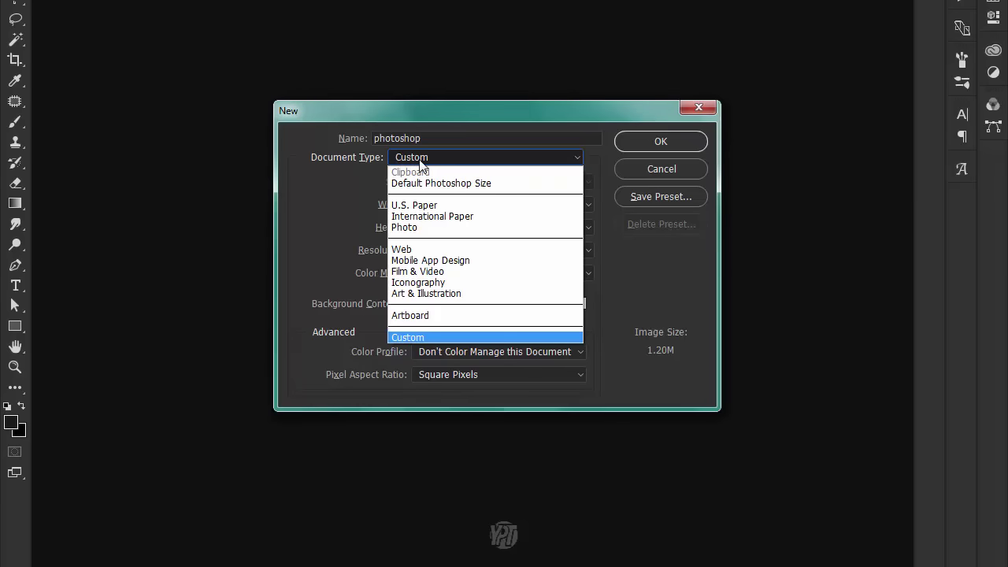
left_click(433, 336)
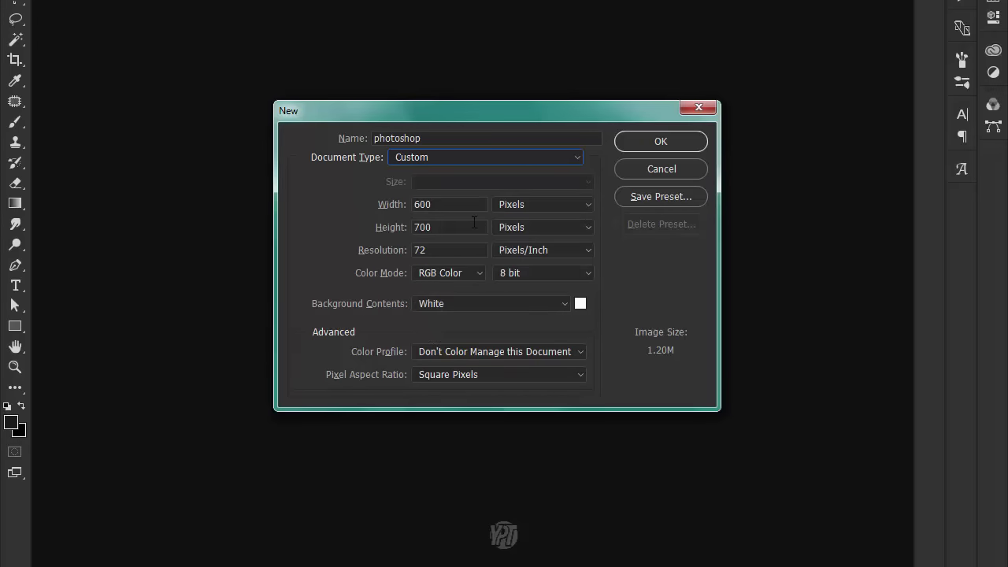
left_click(394, 206)
left_click(432, 226)
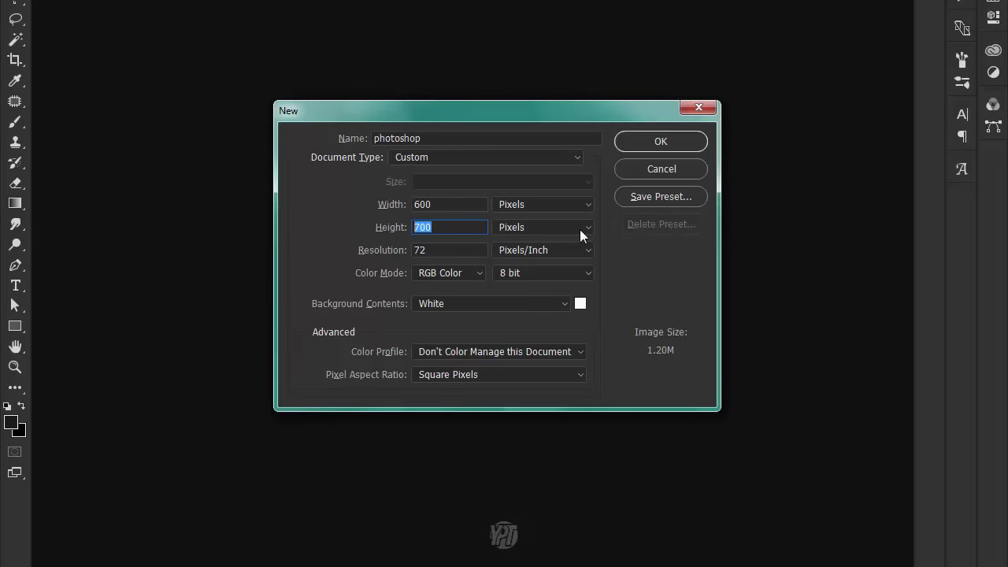
left_click(569, 208)
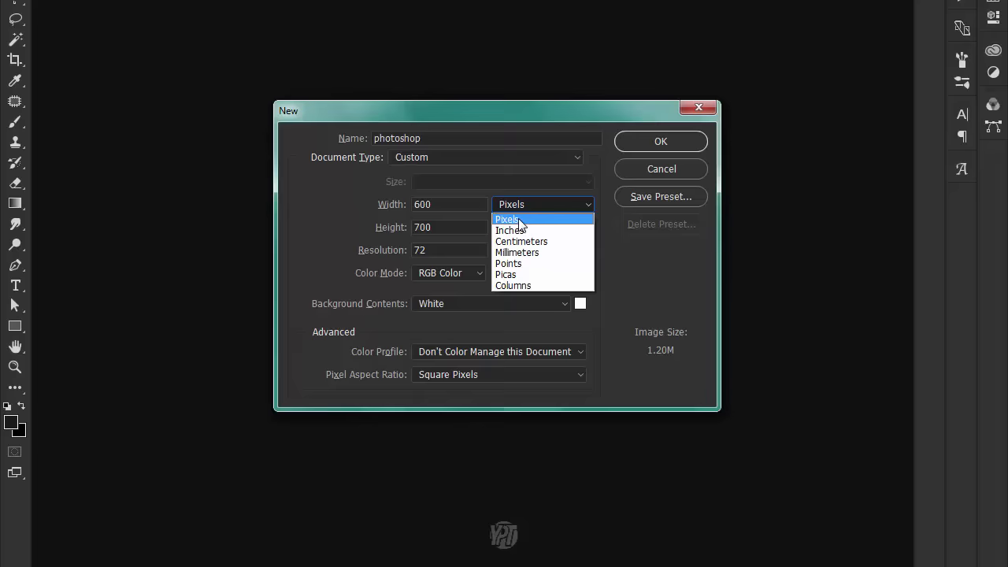
left_click(518, 220)
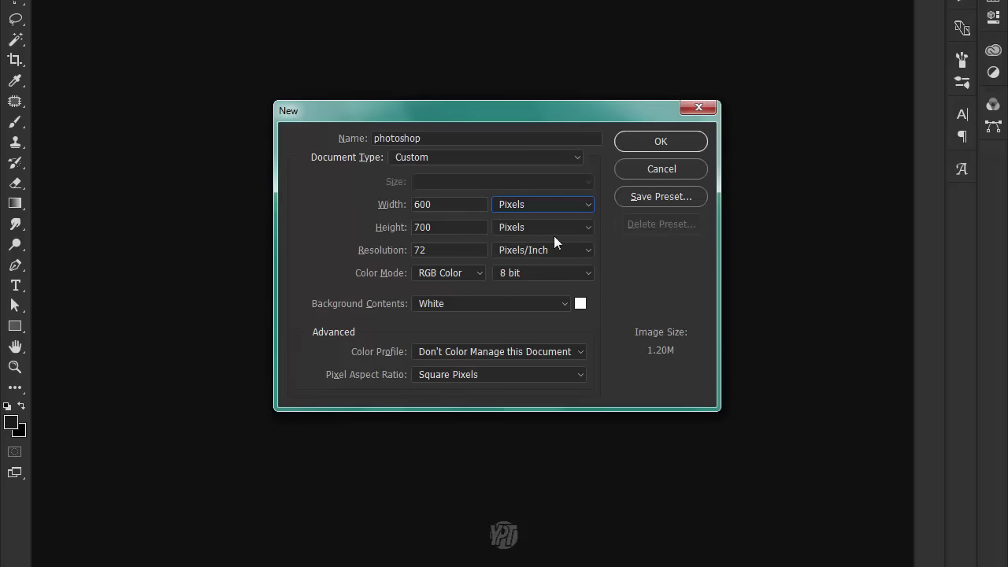
double_click(419, 250)
left_click(514, 205)
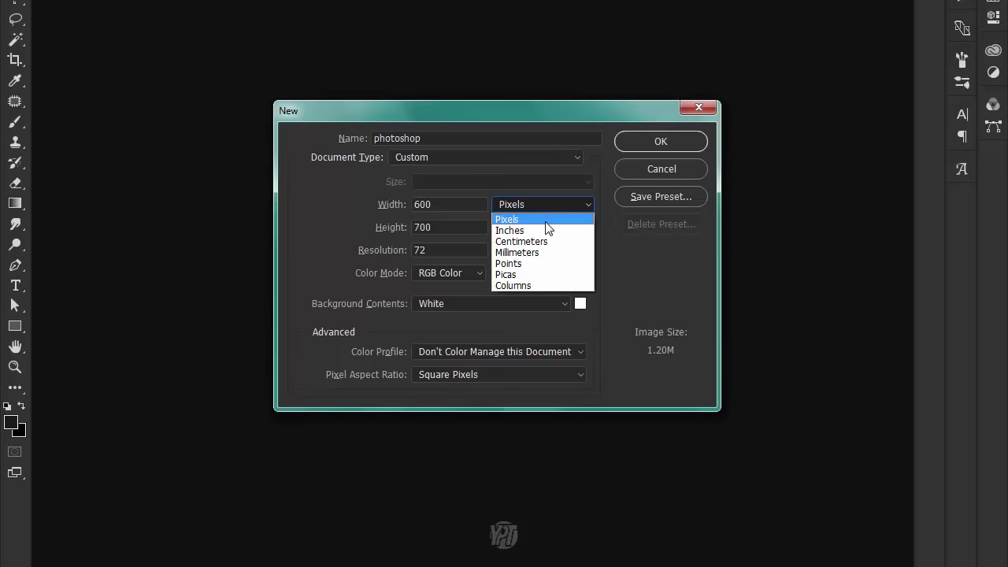
left_click(546, 222)
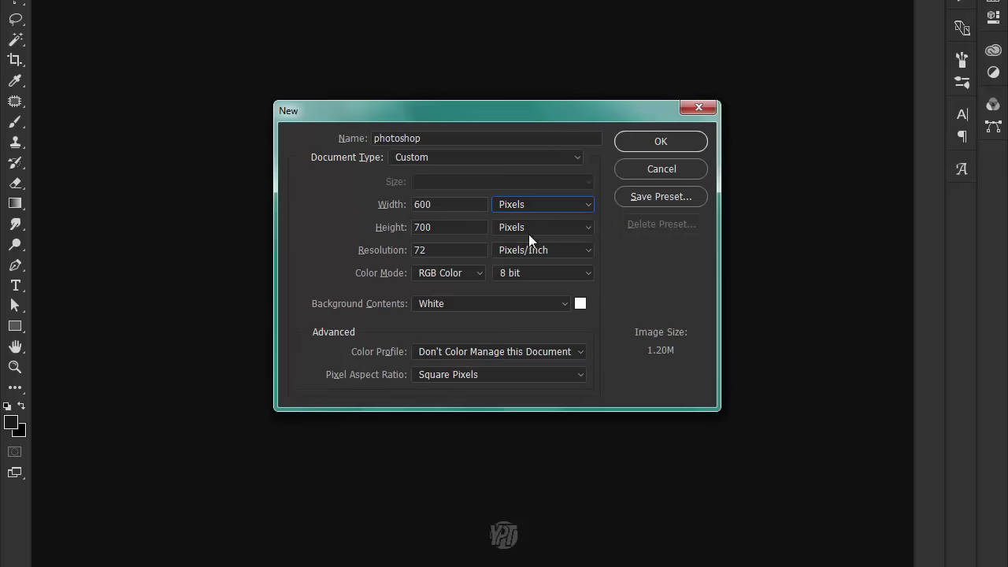
left_click_drag(463, 254, 385, 254)
Change the new document's resolution from 72 to 30 pixels/inch
type("72")
left_click_drag(441, 250, 383, 251)
type("30")
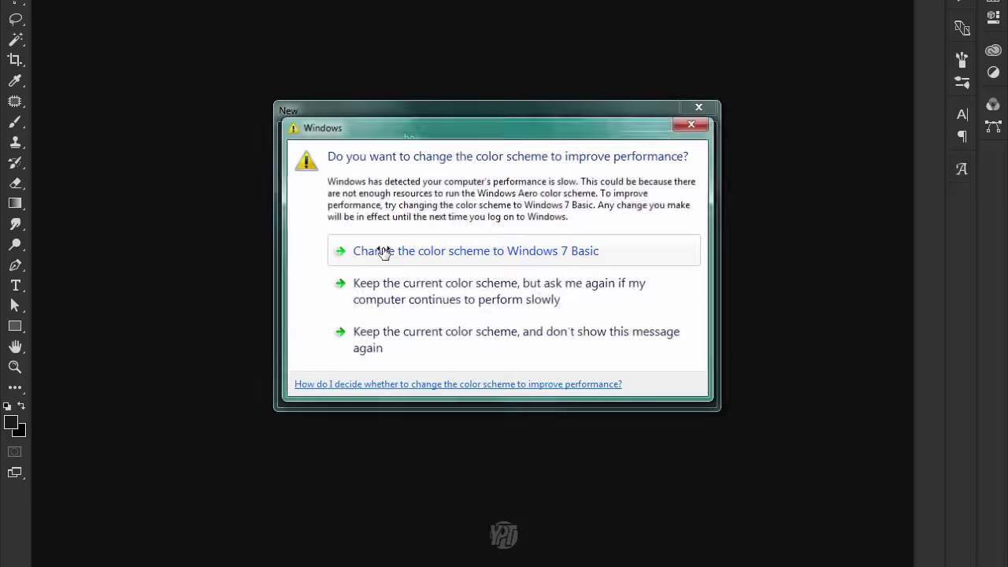
Dismiss the Windows colour-scheme warning and restore the resolution to 72 pixels/inch
left_click(705, 124)
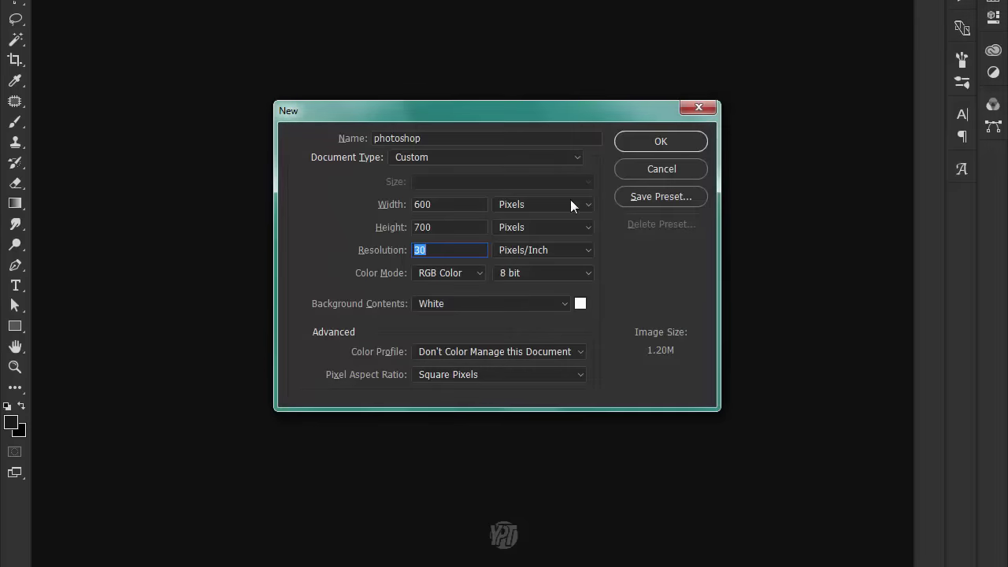
type("7")
type("2")
left_click(434, 273)
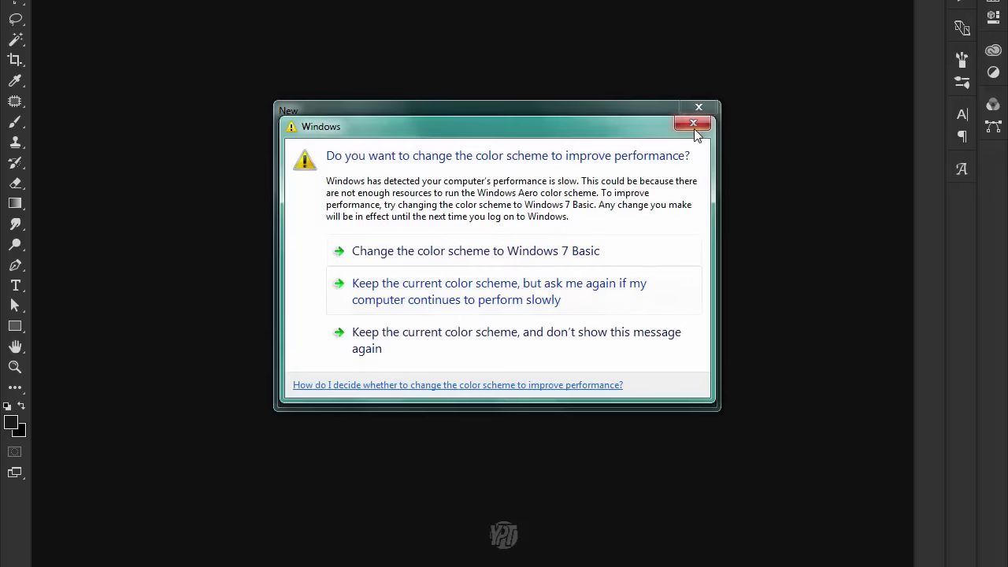
Create the 'photoshop' document as 16-bit RGB Color with a White background
left_click(693, 123)
left_click(463, 273)
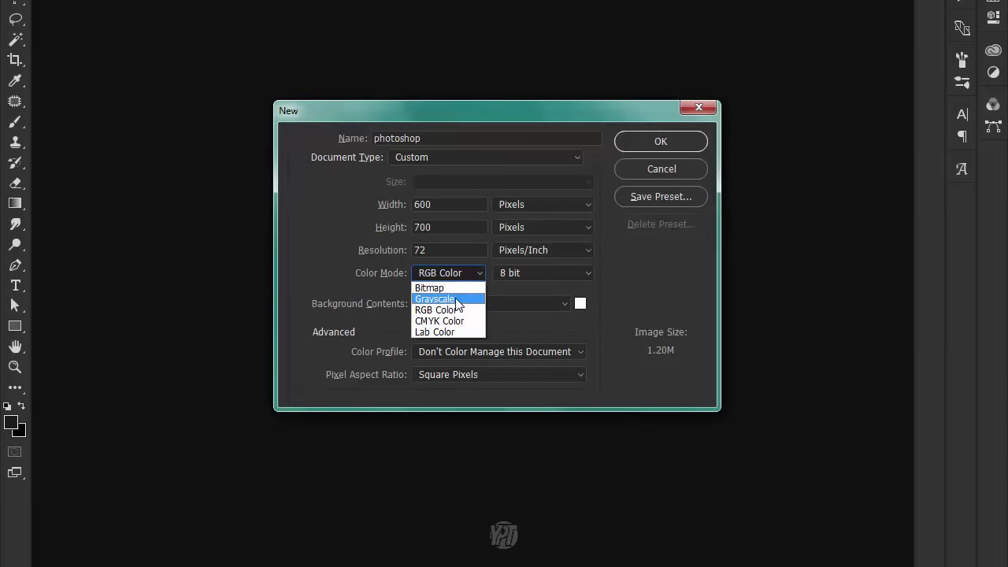
left_click(456, 299)
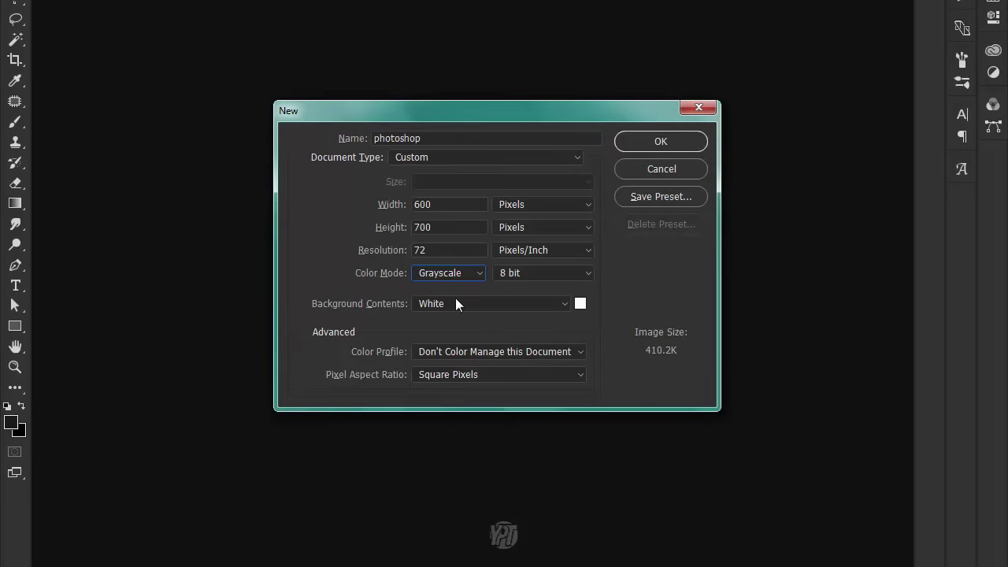
left_click(456, 275)
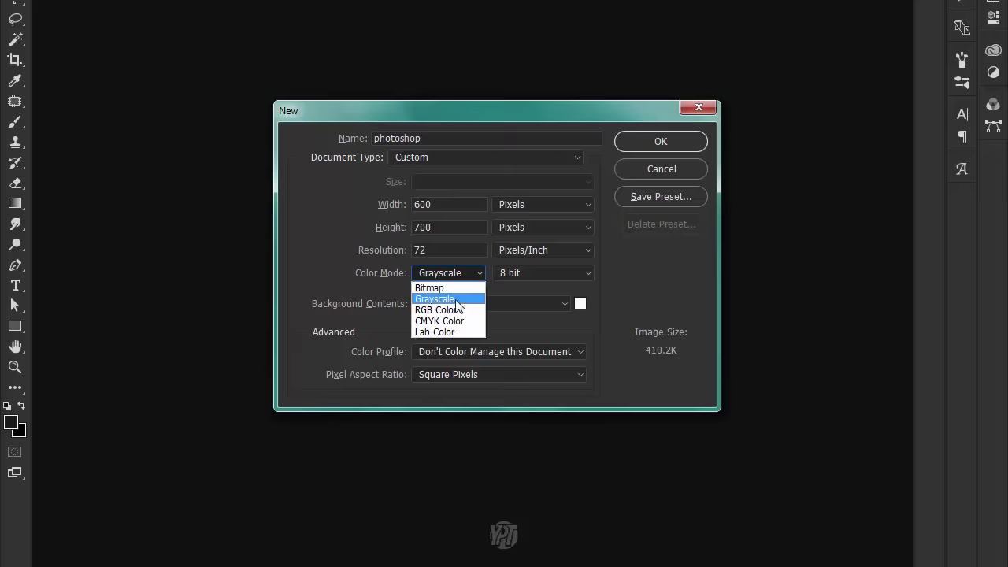
left_click(438, 310)
left_click(523, 275)
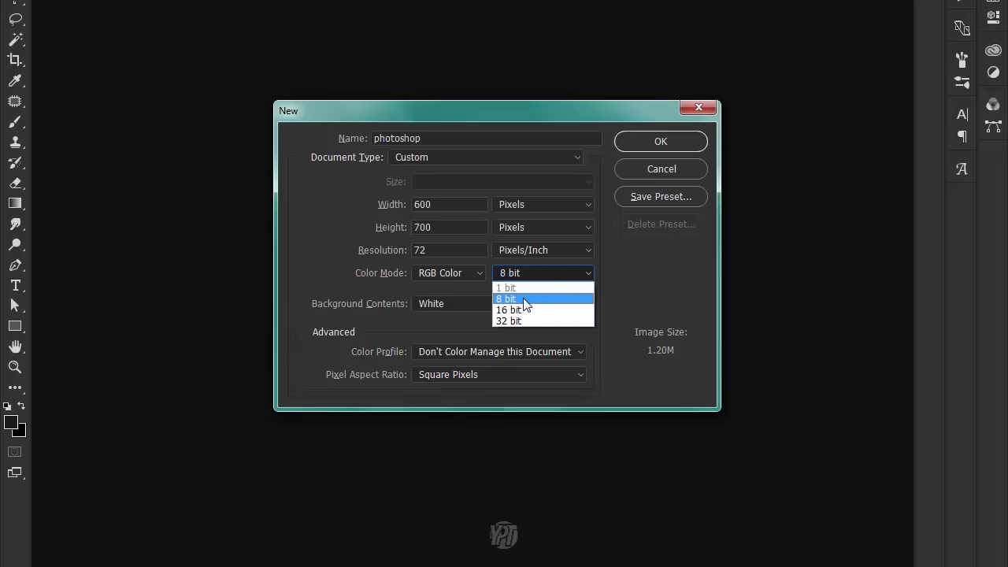
left_click(526, 307)
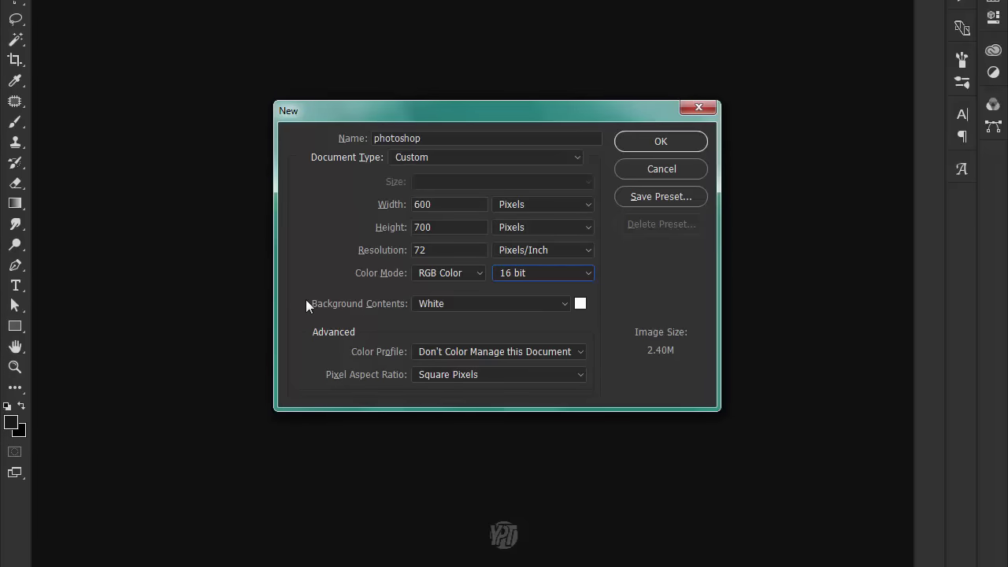
left_click(428, 304)
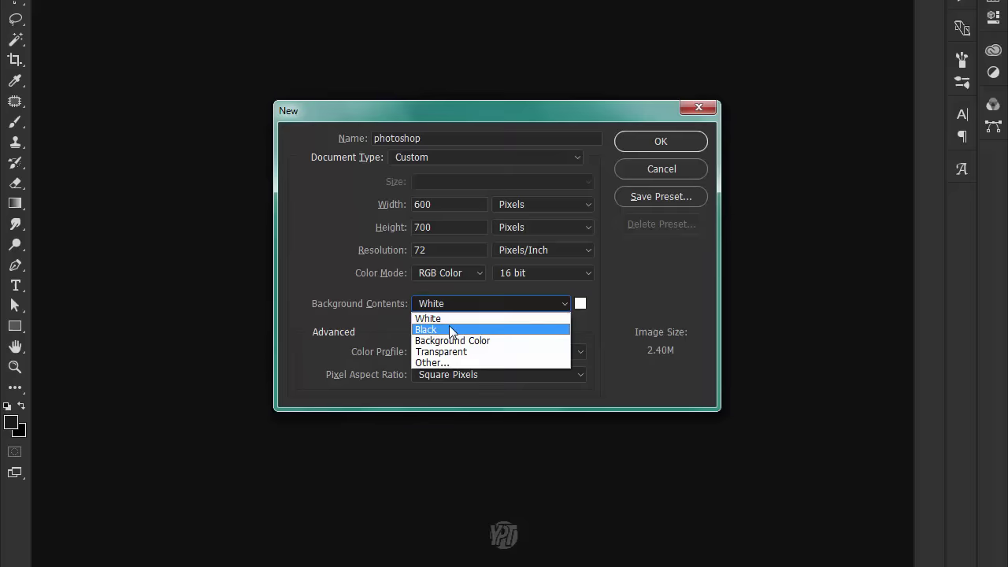
left_click(458, 306)
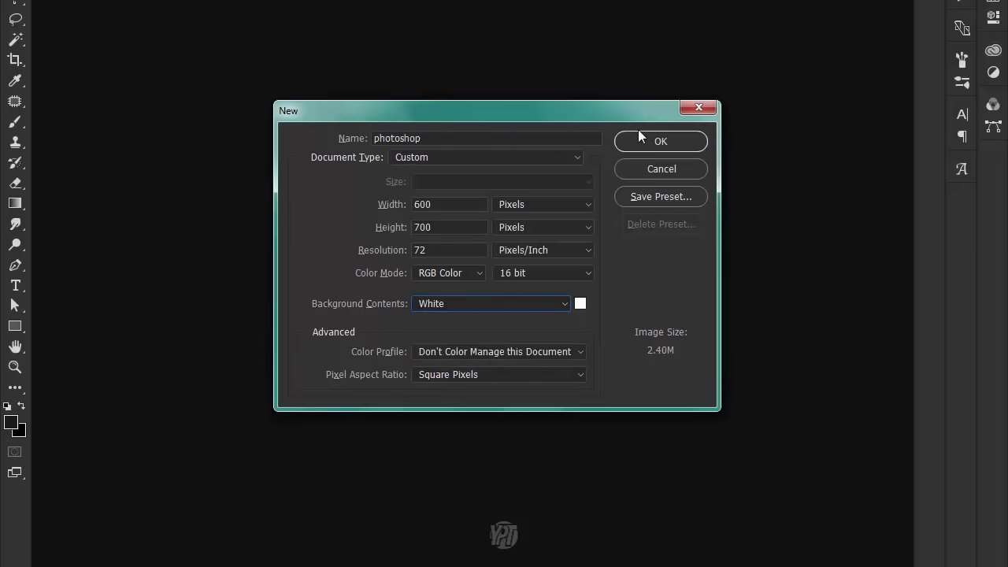
left_click(641, 138)
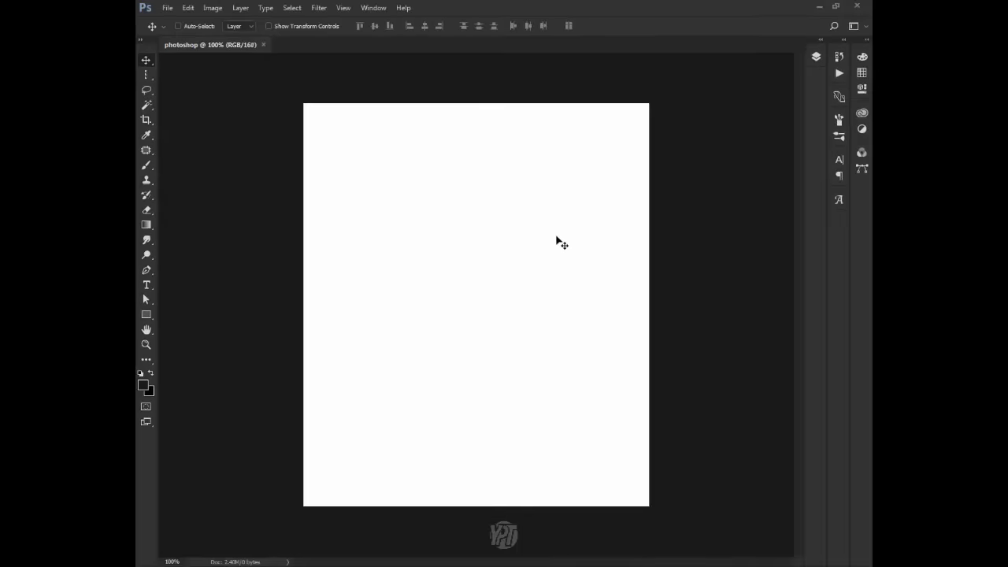
Create another 600 × 700 document with a Black background
left_click(168, 8)
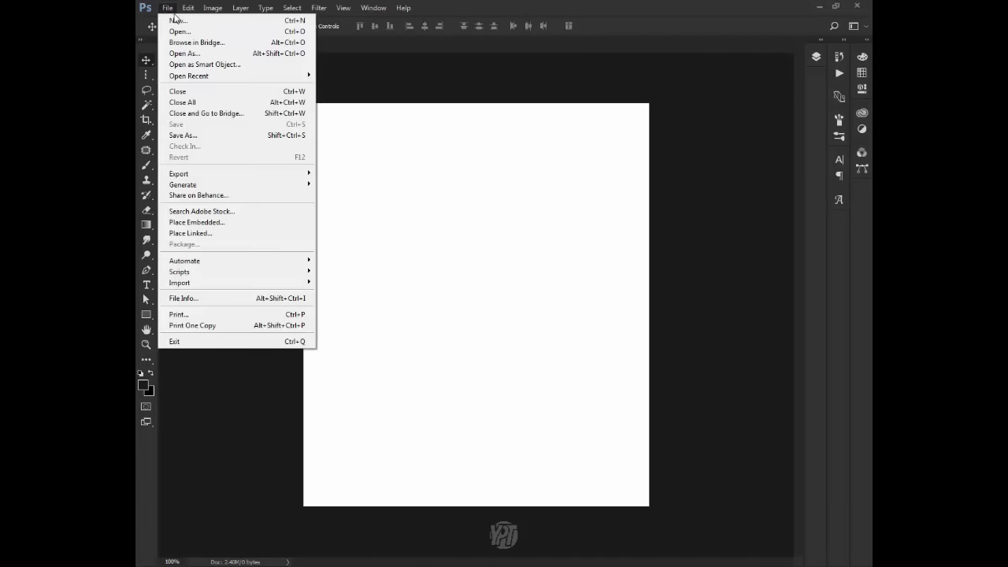
left_click(177, 19)
left_click(473, 297)
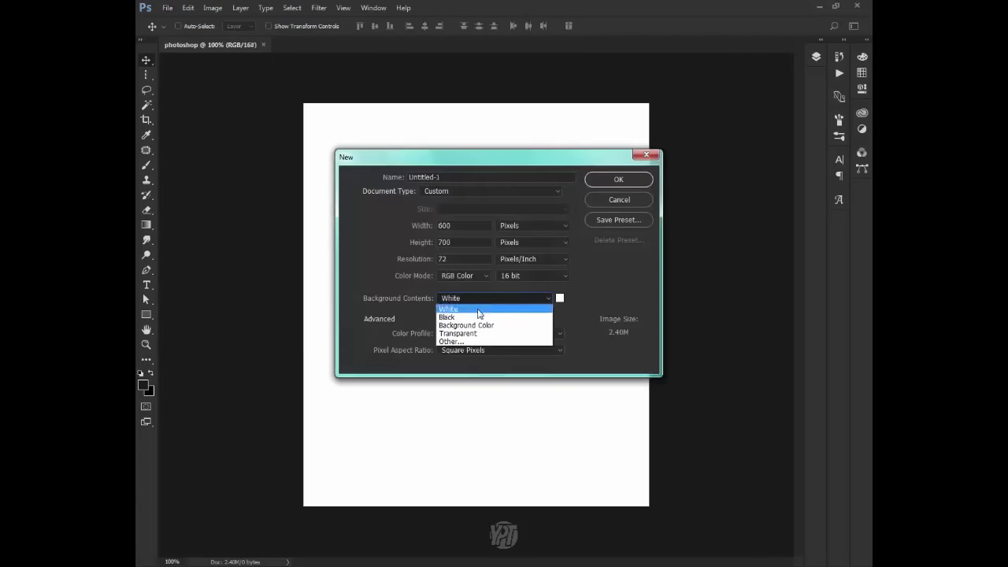
left_click(477, 316)
left_click(612, 181)
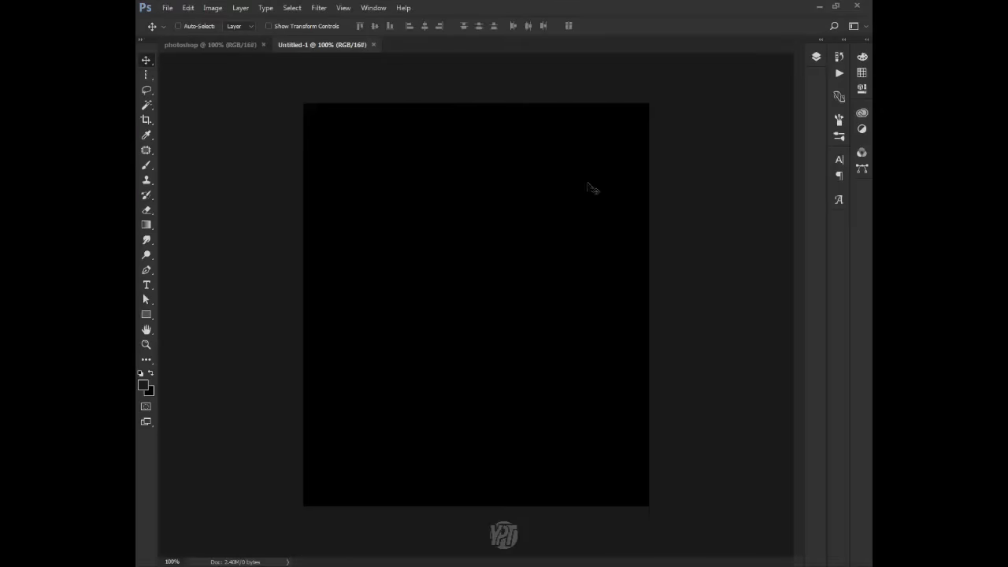
Create a 600 × 700 document with a Transparent background using Ctrl+N
key("ctrl+n")
left_click(494, 297)
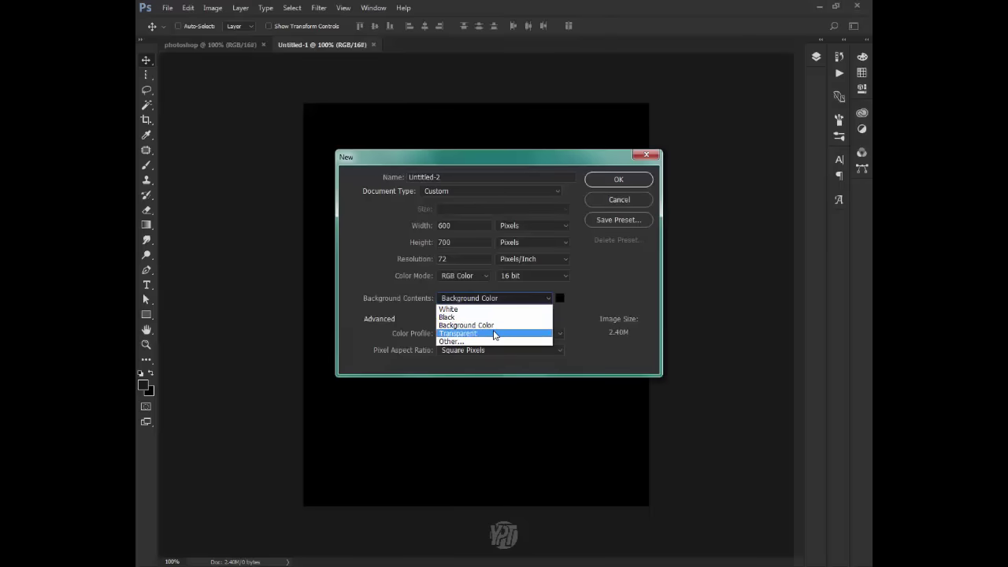
left_click(495, 334)
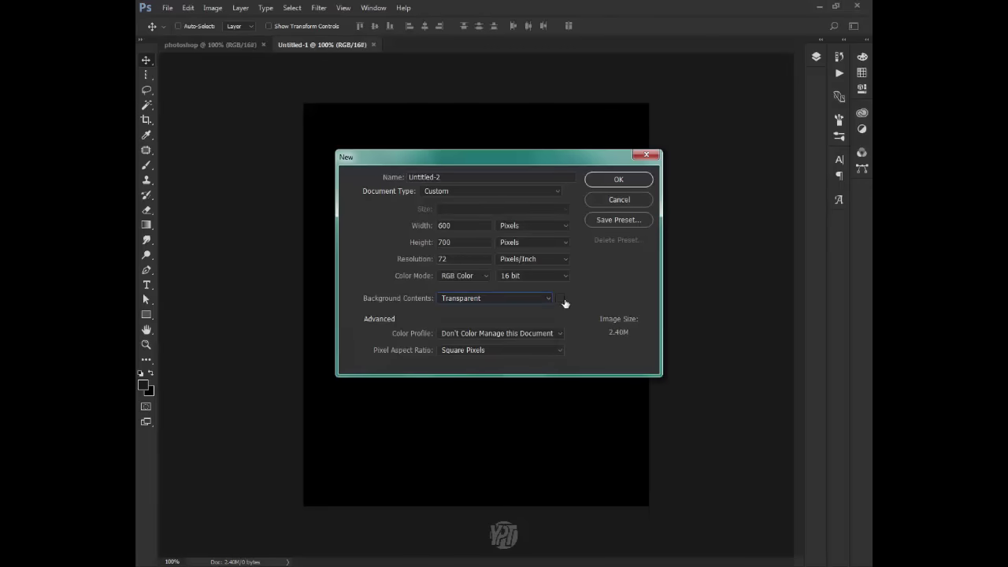
left_click(616, 181)
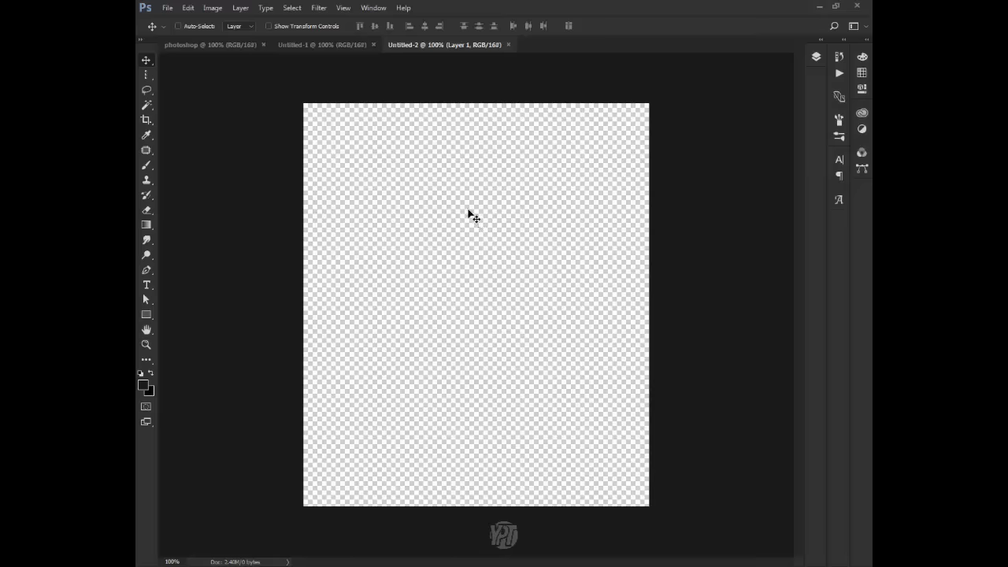
left_click_drag(468, 214, 506, 247)
From the photoshop document, create a third 600 × 700 document with a White background
left_click(241, 47)
left_click(166, 8)
left_click(179, 19)
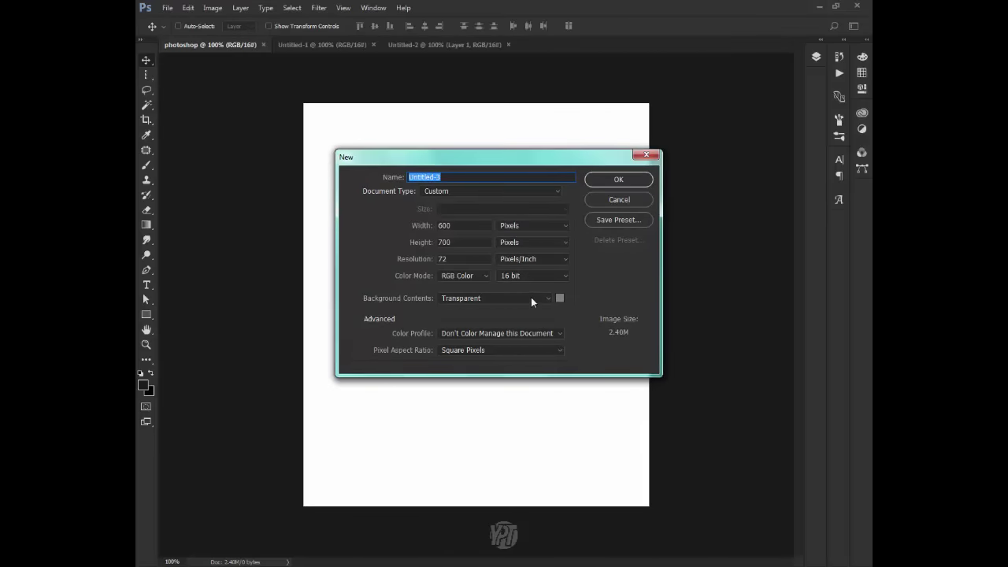
left_click(479, 296)
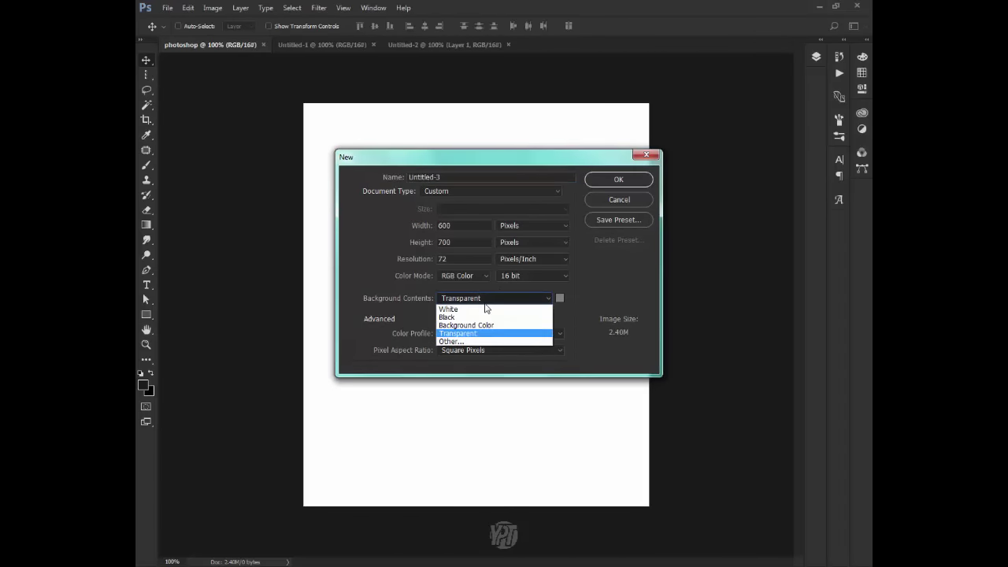
left_click(486, 308)
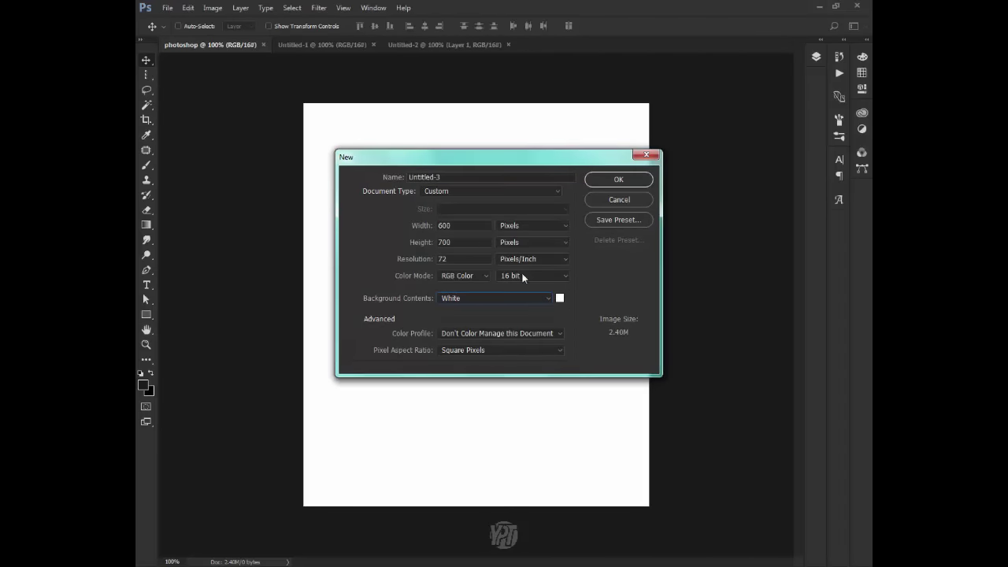
left_click(613, 181)
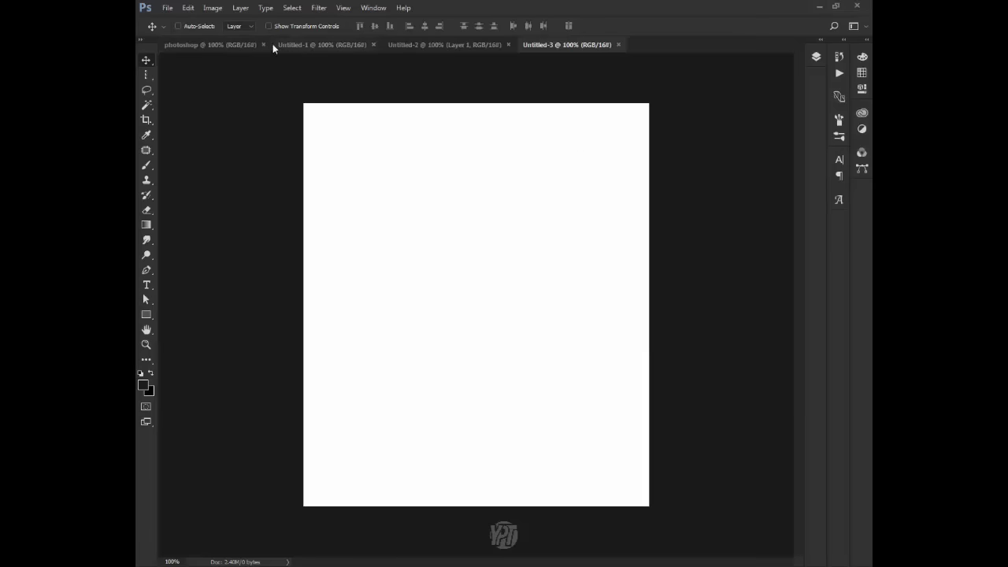
Close the photoshop, Untitled-1 and Untitled-2 documents, cancelling a stray New dialog
left_click(264, 44)
left_click(263, 44)
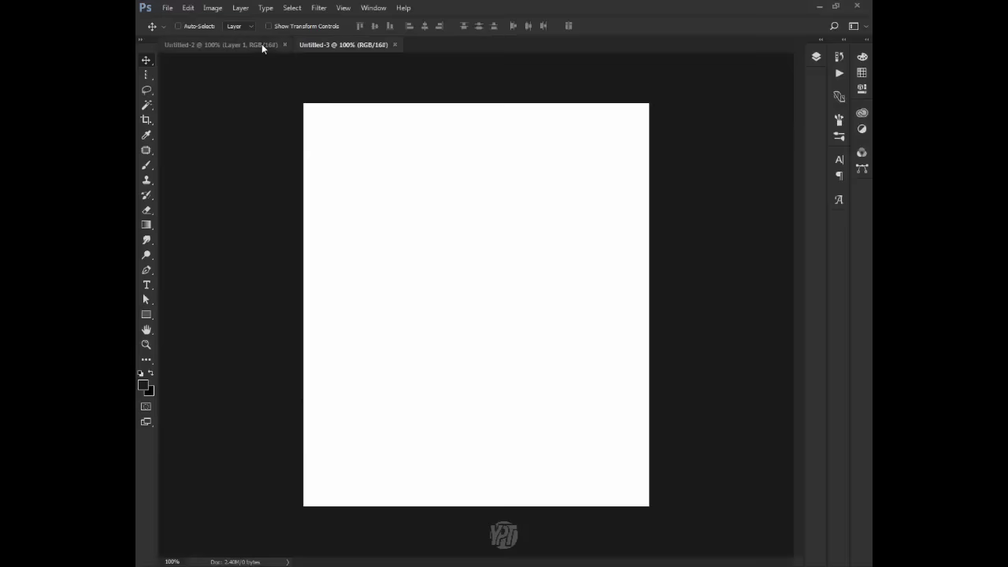
left_click(283, 44)
left_click(166, 8)
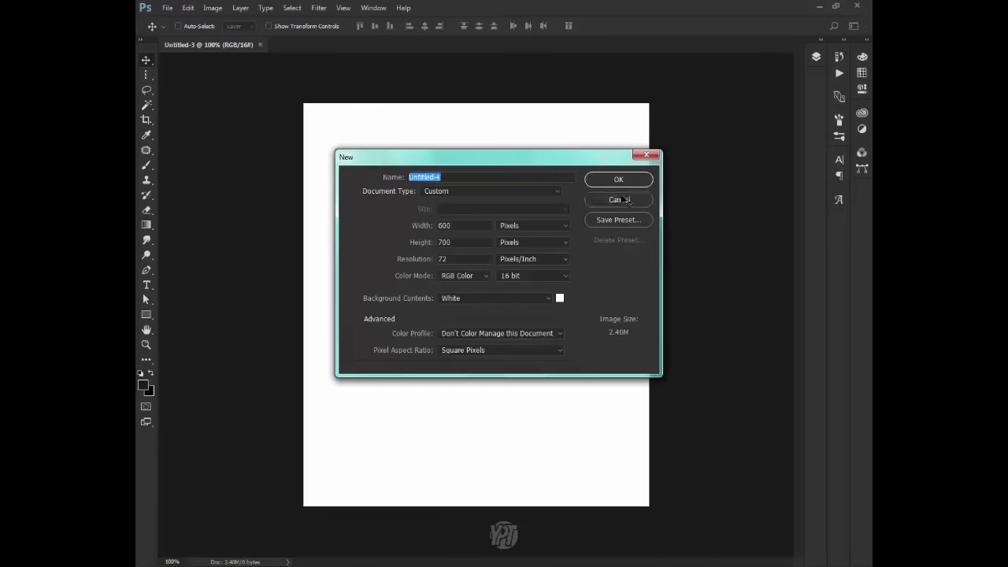
left_click(622, 199)
left_click(168, 8)
left_click(599, 200)
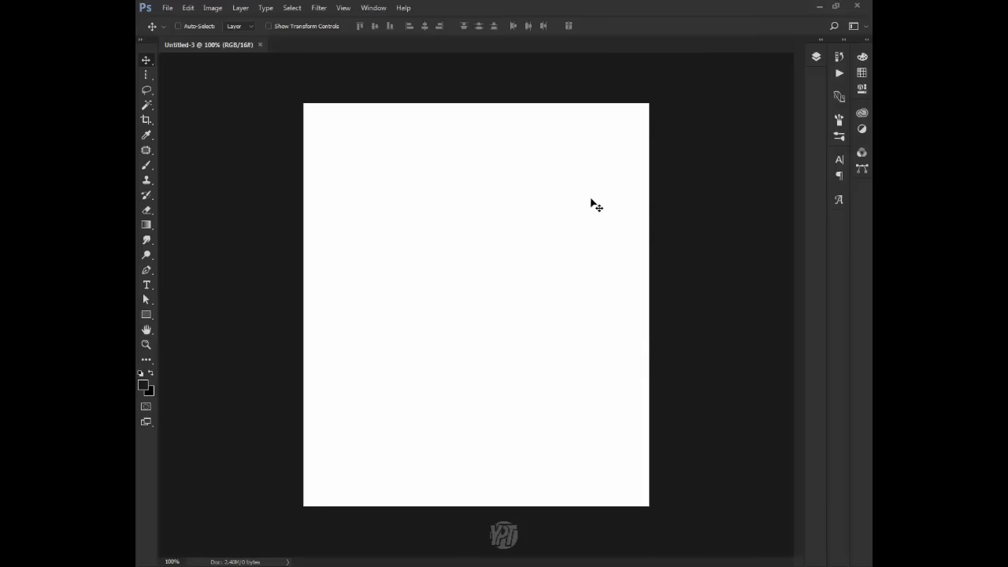
Open the green-lit doorway photo 3.png from the Open dialog
left_click(175, 10)
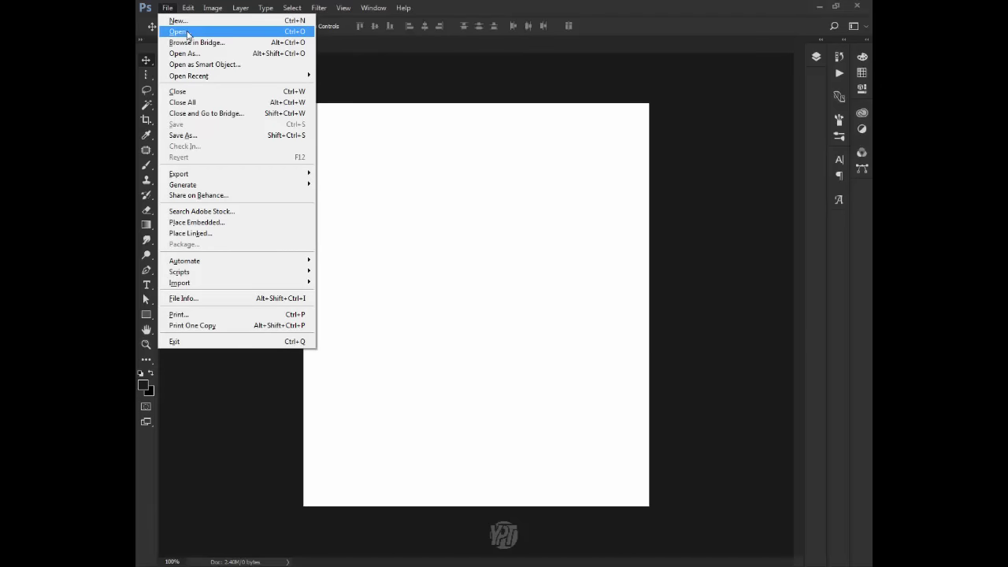
left_click(187, 33)
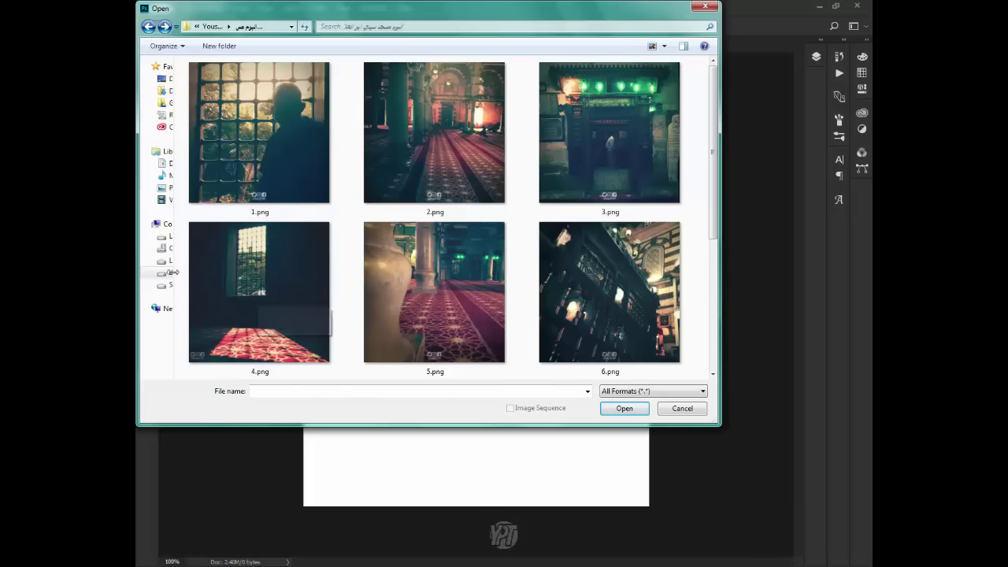
mouse_move(434, 292)
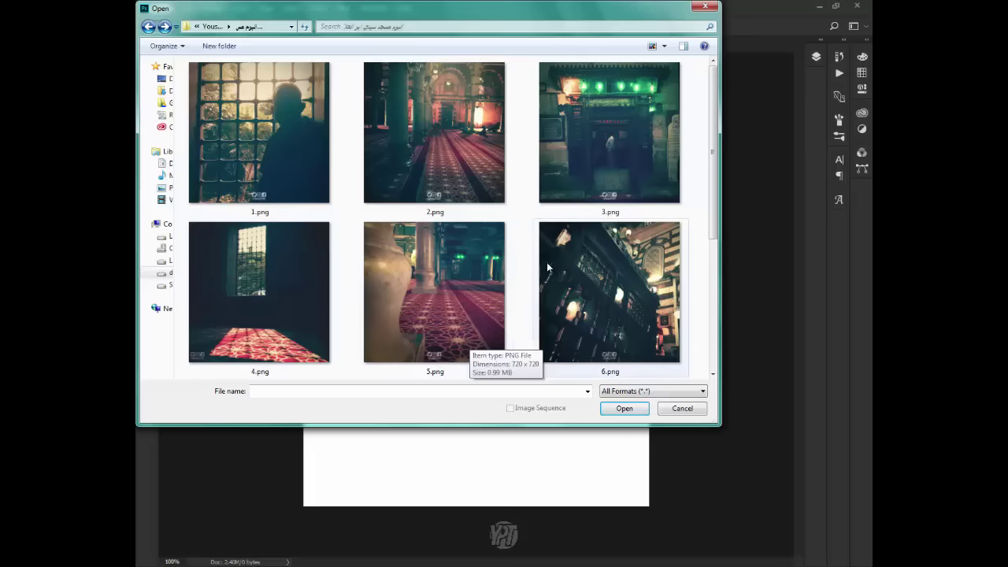
left_click(587, 190)
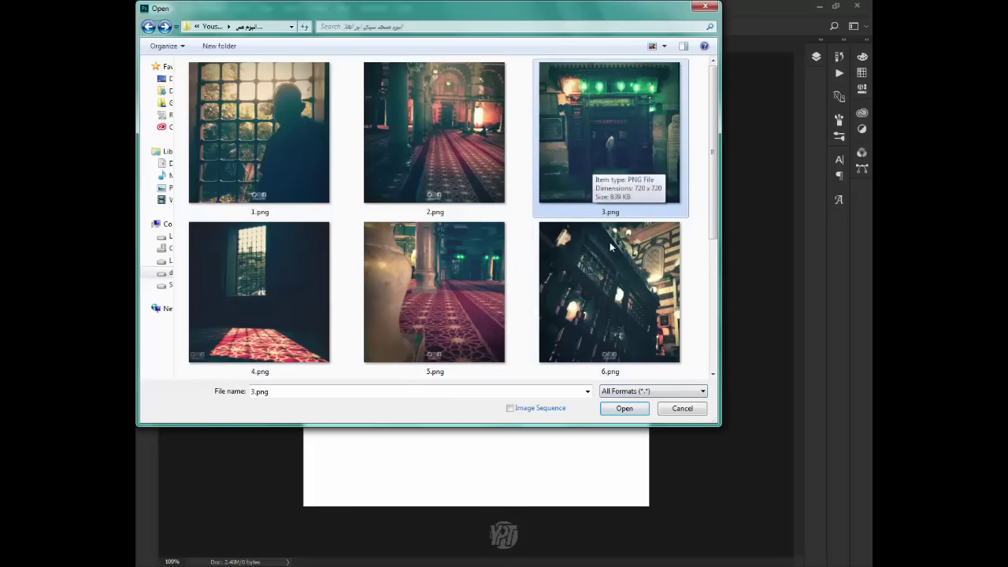
left_click(629, 409)
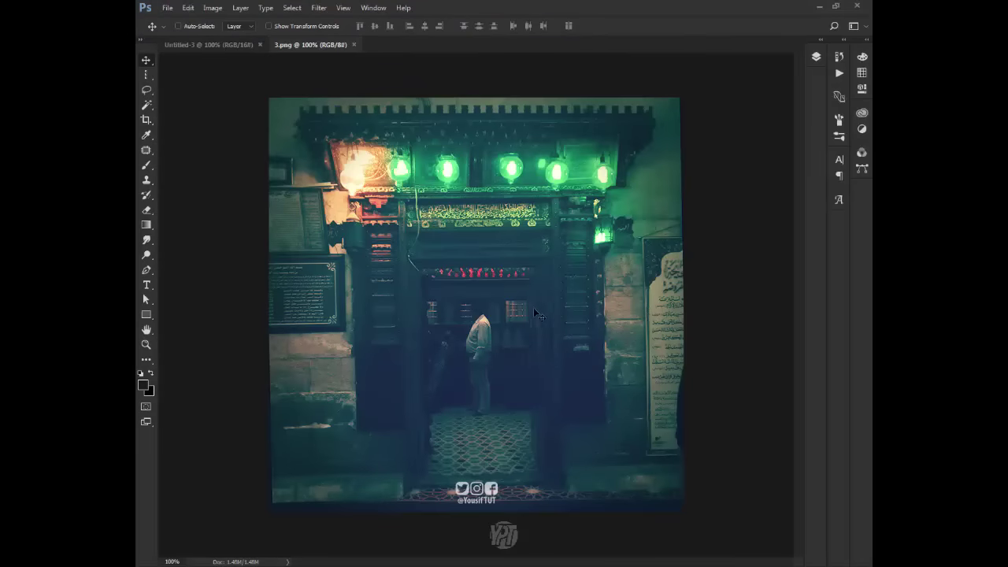
Drag 8.png from the Explorer photo folder into Photoshop and switch to its tab
key("F9")
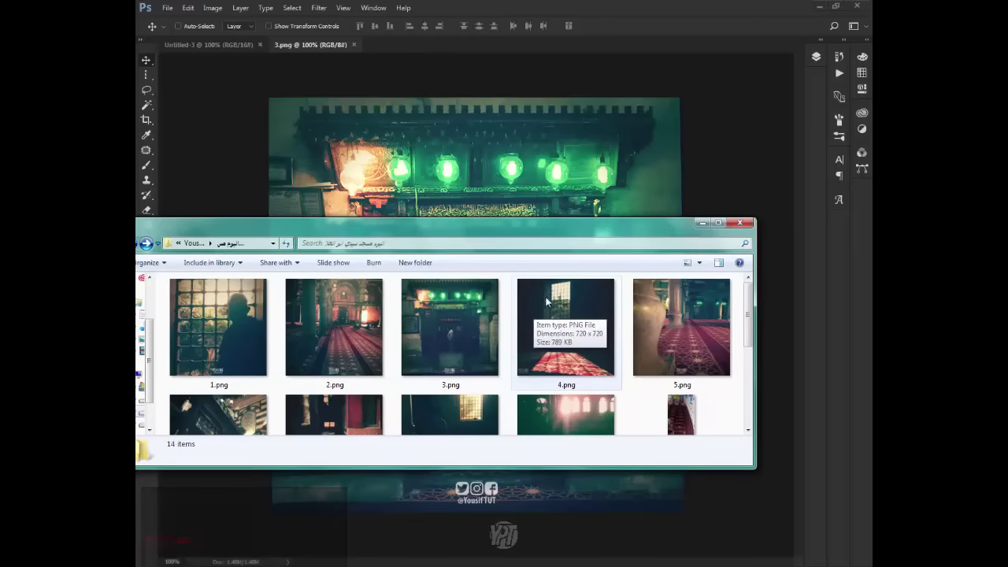
left_click_drag(576, 229, 574, 242)
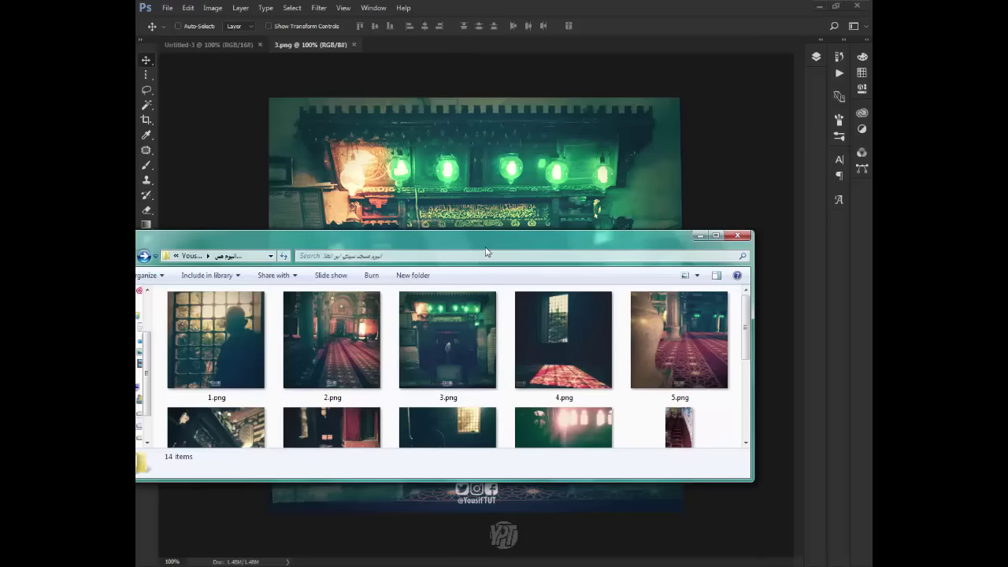
left_click_drag(486, 249, 478, 292)
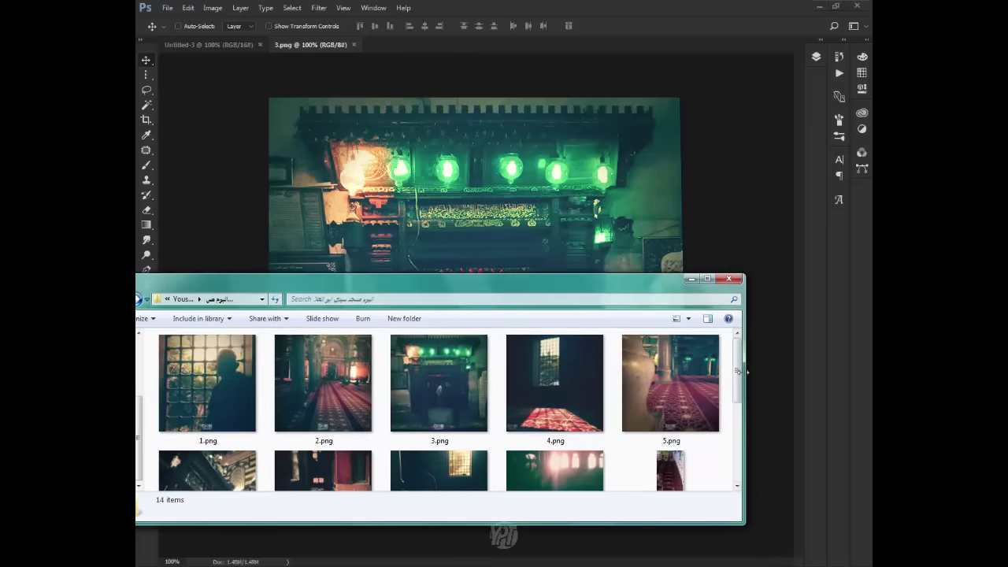
scroll(737, 399, "down", 1)
scroll(736, 399, "up", 1)
mouse_move(438, 470)
left_mouse_down()
mouse_move(621, 48)
mouse_move(516, 90)
mouse_move(392, 49)
left_mouse_up()
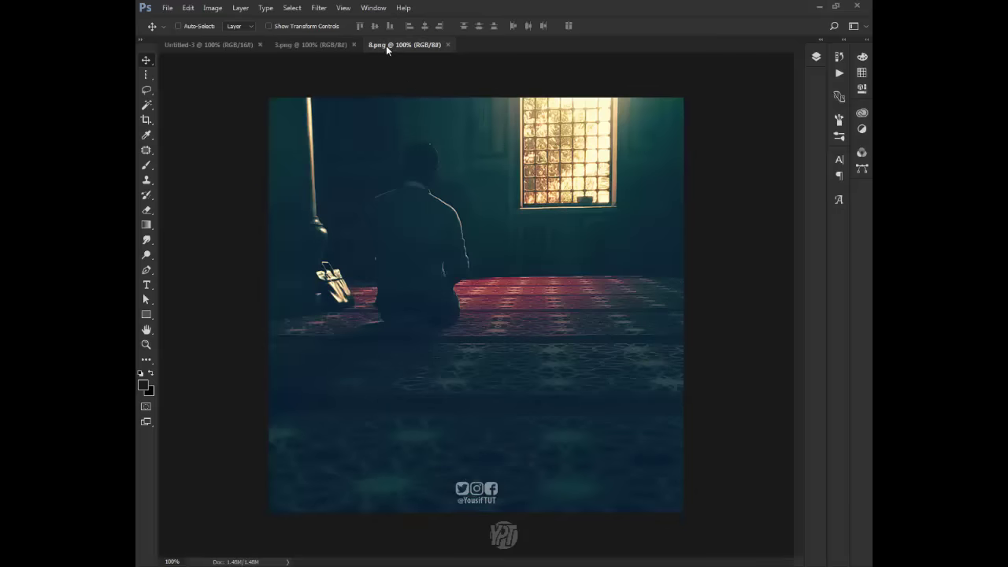
left_click(328, 44)
left_click(236, 44)
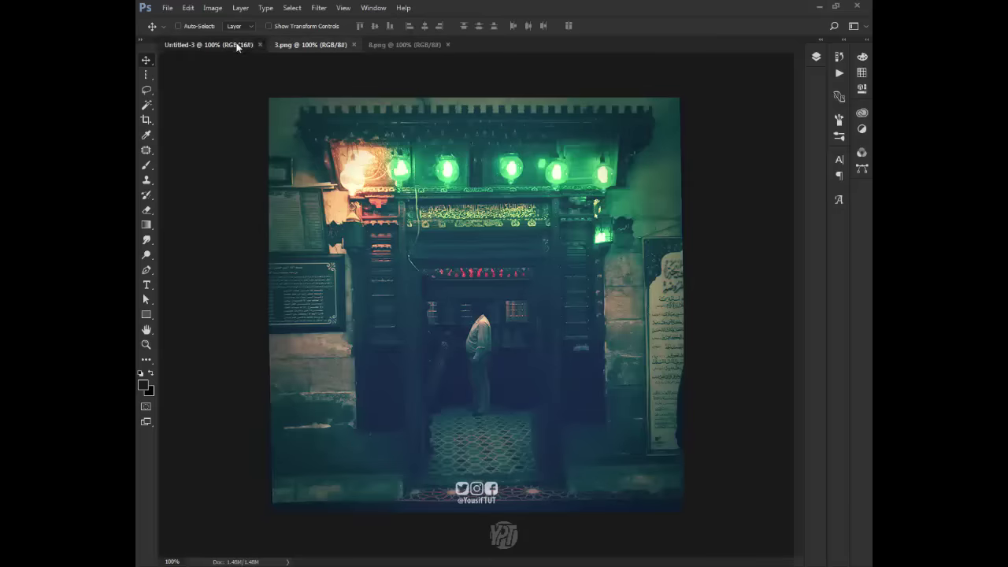
left_click(386, 44)
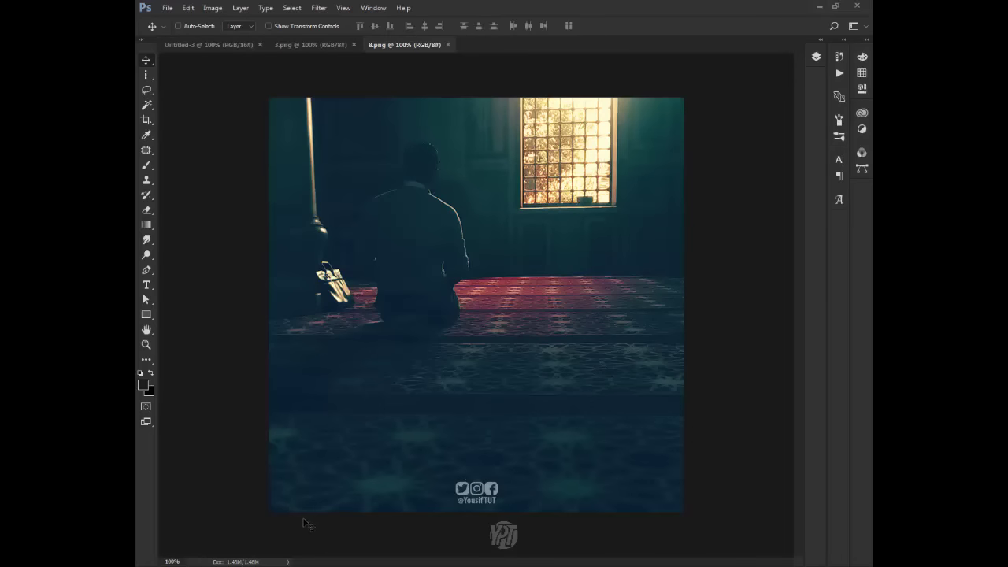
Drag 2.png from the photo folder onto the 8.png image as a placed layer
key("F9")
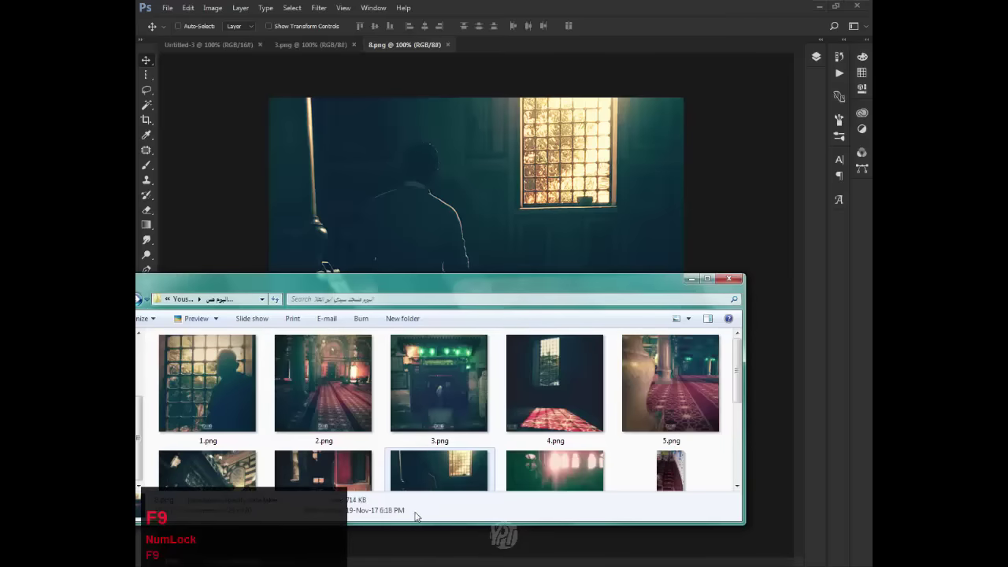
left_click(351, 392)
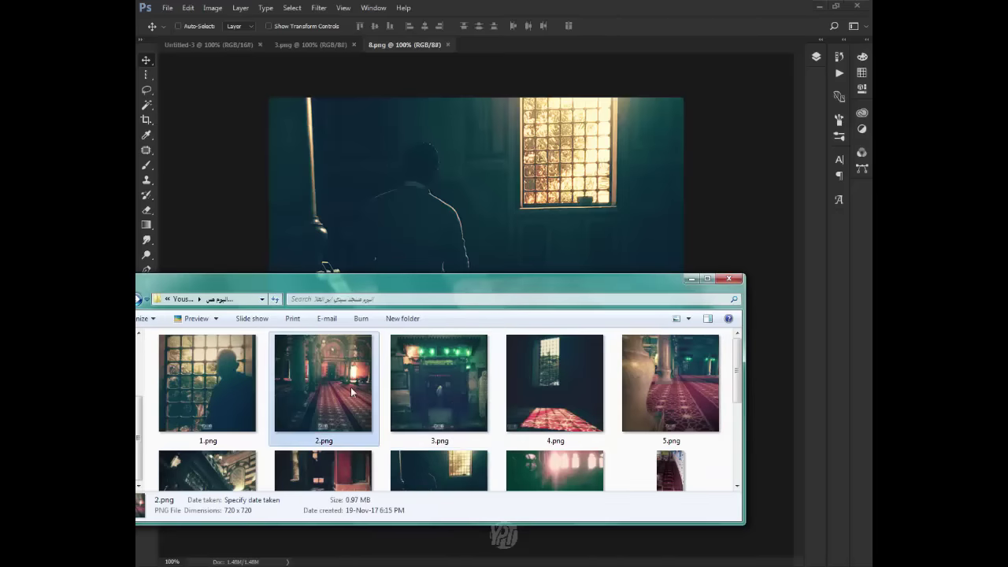
mouse_move(352, 391)
left_mouse_down()
mouse_move(385, 251)
mouse_move(566, 48)
mouse_move(488, 162)
left_mouse_up()
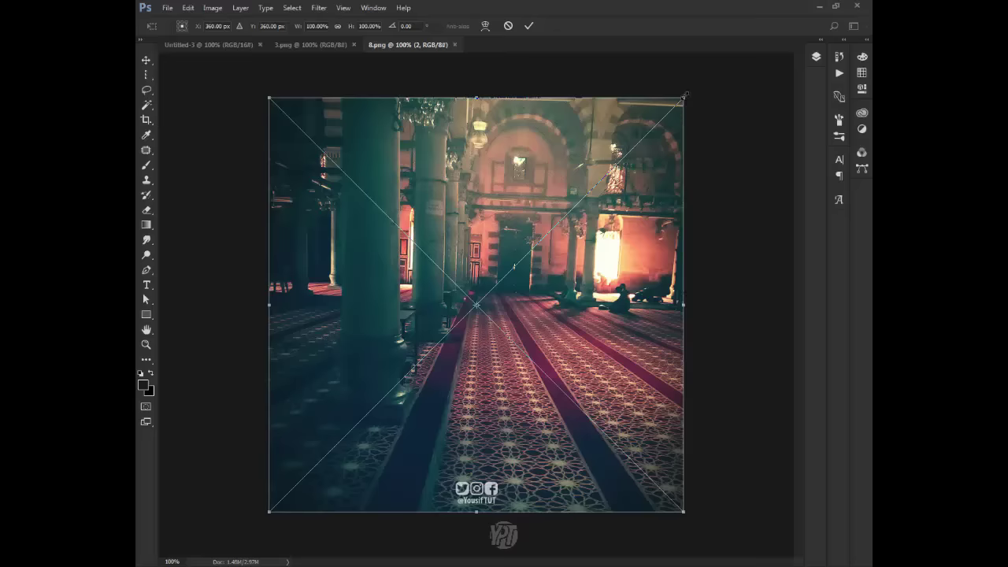
Transform the placed mosque-interior photo, scaling it to about 41%, and commit
mouse_move(682, 100)
left_mouse_down()
mouse_move(414, 187)
mouse_move(684, 97)
left_mouse_up()
left_click_drag(495, 67, 626, 132)
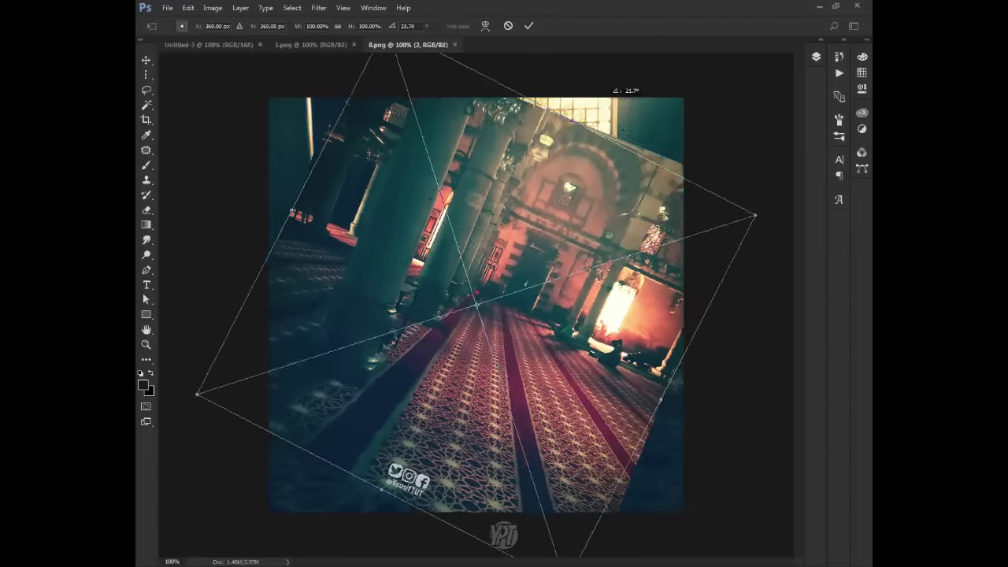
mouse_move(626, 131)
left_mouse_down()
mouse_move(681, 269)
mouse_move(524, 111)
mouse_move(658, 112)
left_mouse_up()
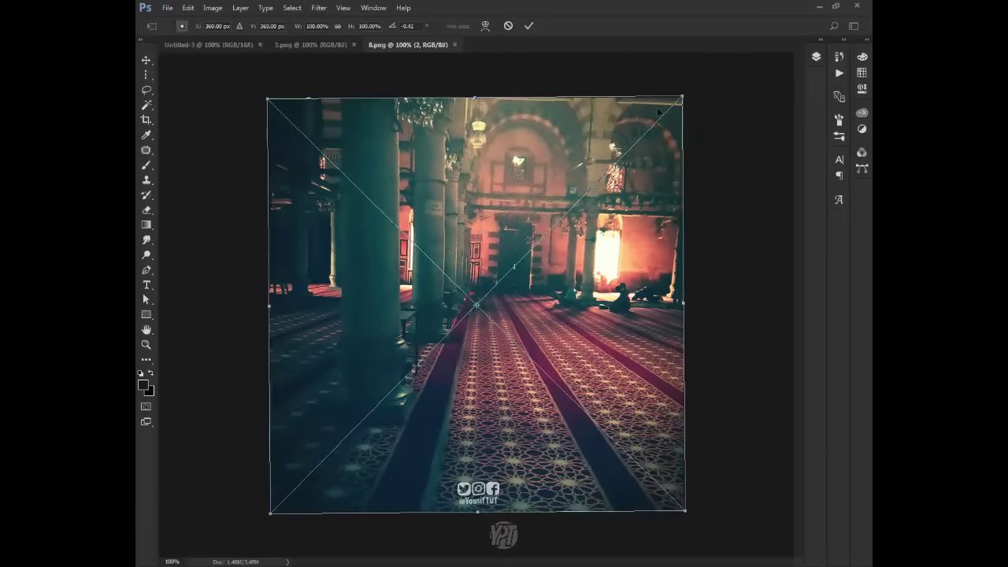
mouse_move(684, 92)
left_mouse_down()
mouse_move(609, 172)
mouse_move(455, 214)
mouse_move(494, 206)
mouse_move(460, 262)
mouse_move(524, 200)
left_mouse_up()
mouse_move(566, 170)
left_mouse_down()
mouse_move(590, 165)
mouse_move(462, 265)
mouse_move(559, 165)
mouse_move(606, 157)
mouse_move(391, 163)
mouse_move(652, 340)
mouse_move(635, 305)
mouse_move(558, 315)
mouse_move(624, 253)
mouse_move(508, 306)
mouse_move(540, 237)
mouse_move(586, 236)
mouse_move(448, 338)
mouse_move(432, 367)
mouse_move(579, 264)
mouse_move(582, 252)
mouse_move(562, 272)
mouse_move(662, 182)
mouse_move(516, 311)
mouse_move(633, 230)
mouse_move(610, 266)
left_mouse_up()
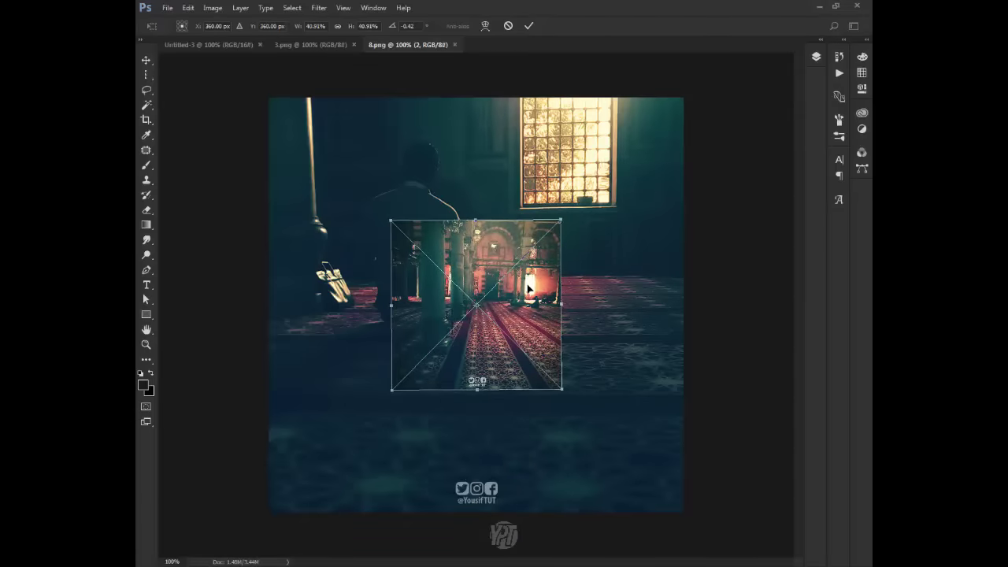
key("Return")
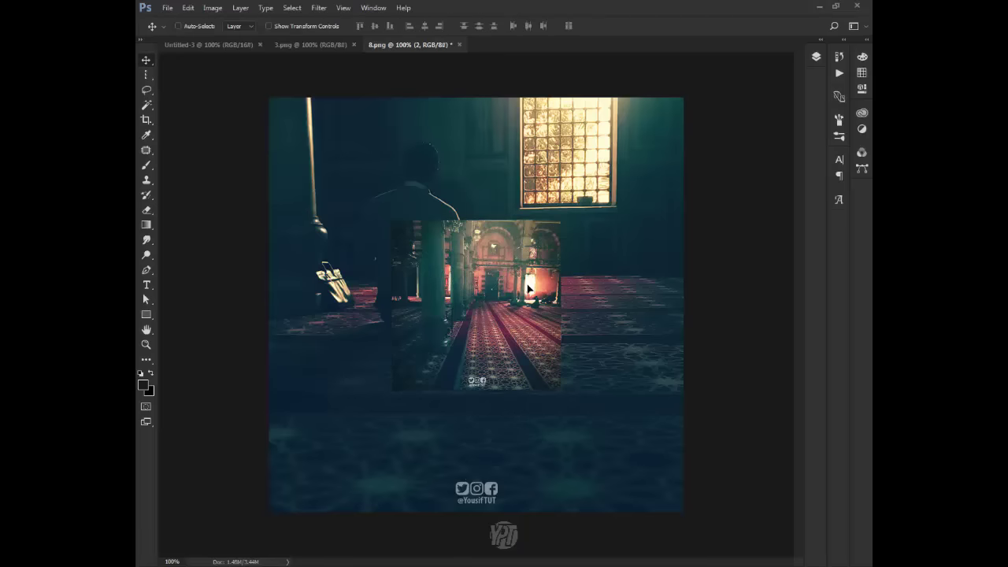
Nudge the mosque-interior photo right and show the Layers and Properties panels with a taller Layers list
mouse_move(532, 305)
left_mouse_down()
mouse_move(571, 300)
mouse_move(538, 302)
left_mouse_up()
key("F9")
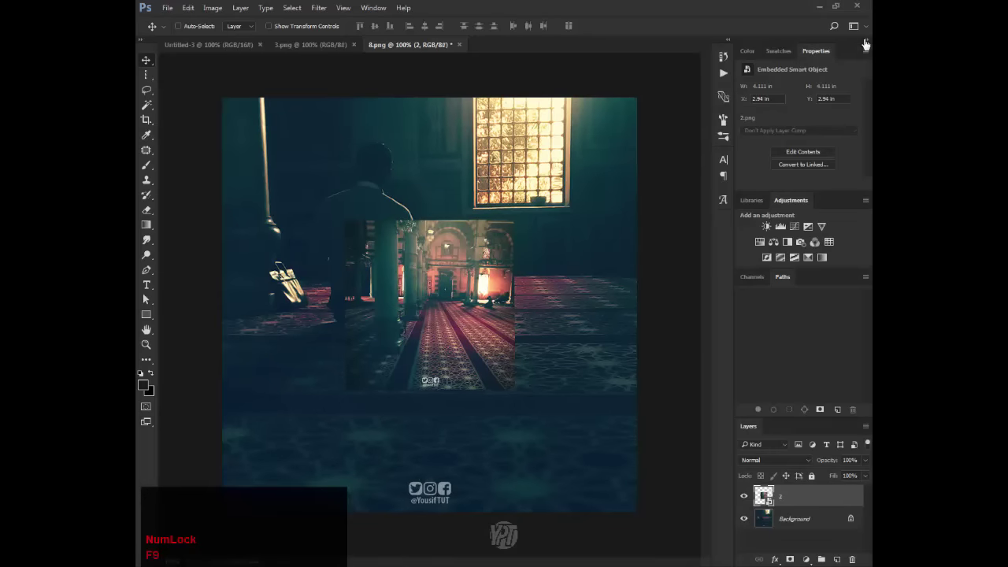
left_click(865, 39)
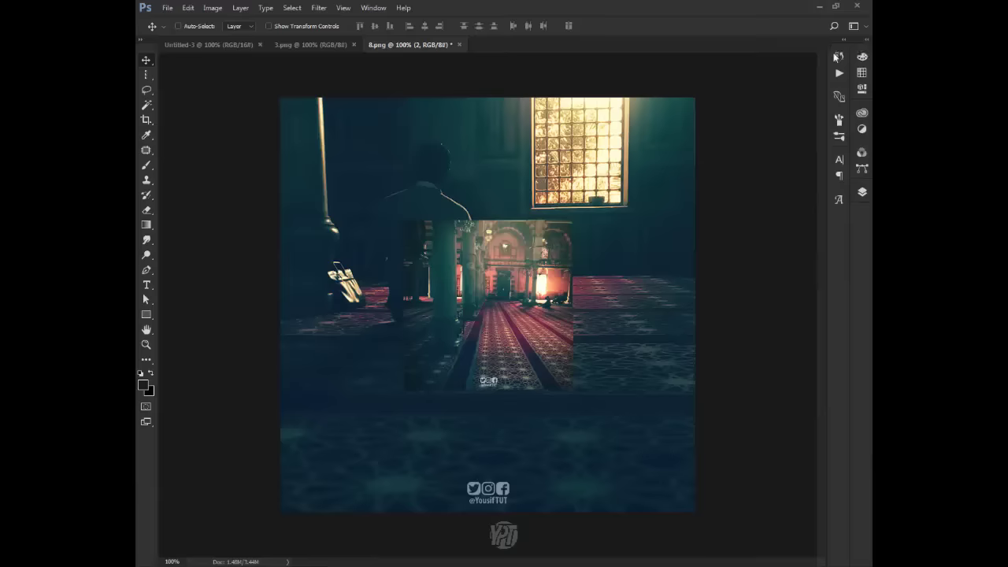
left_click(867, 41)
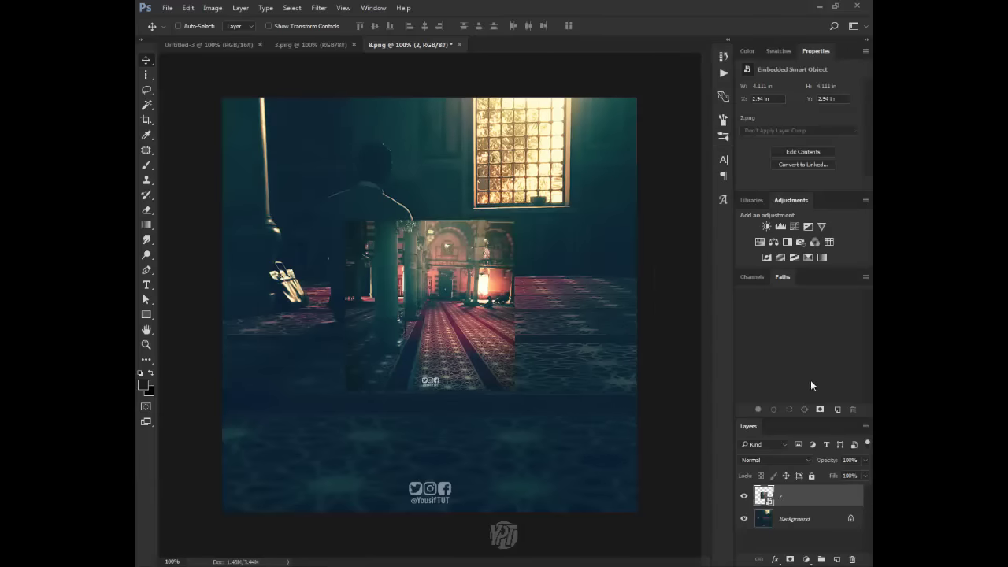
left_click_drag(805, 418, 804, 362)
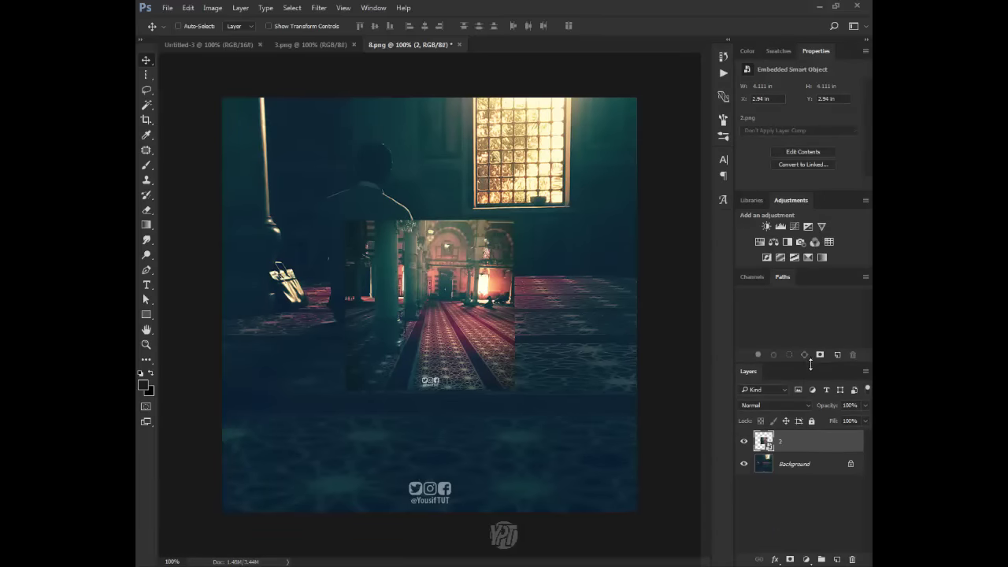
Check the mosque-interior and Background layers by toggling their visibility, then reselect the mosque-interior layer
left_click(372, 8)
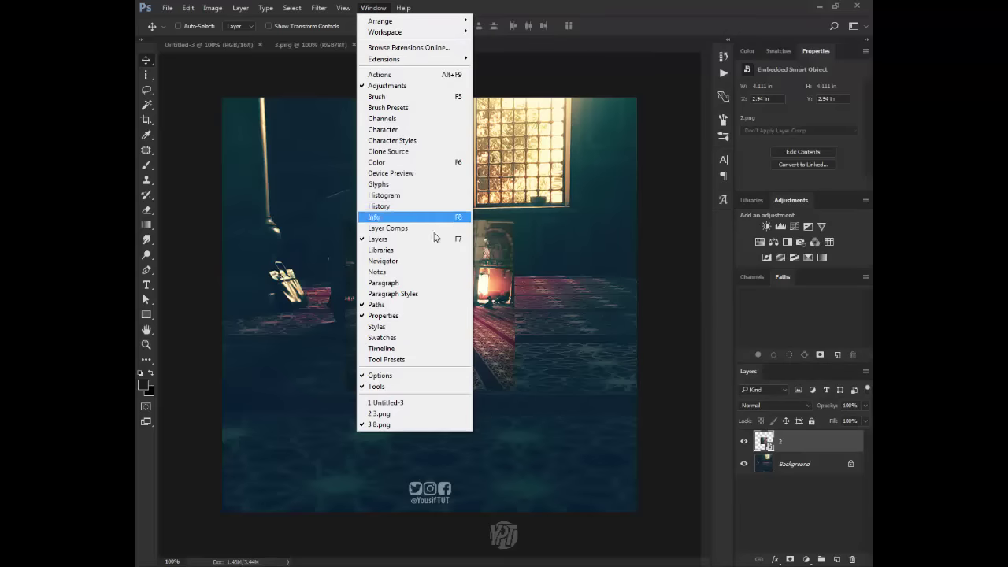
left_click(524, 241)
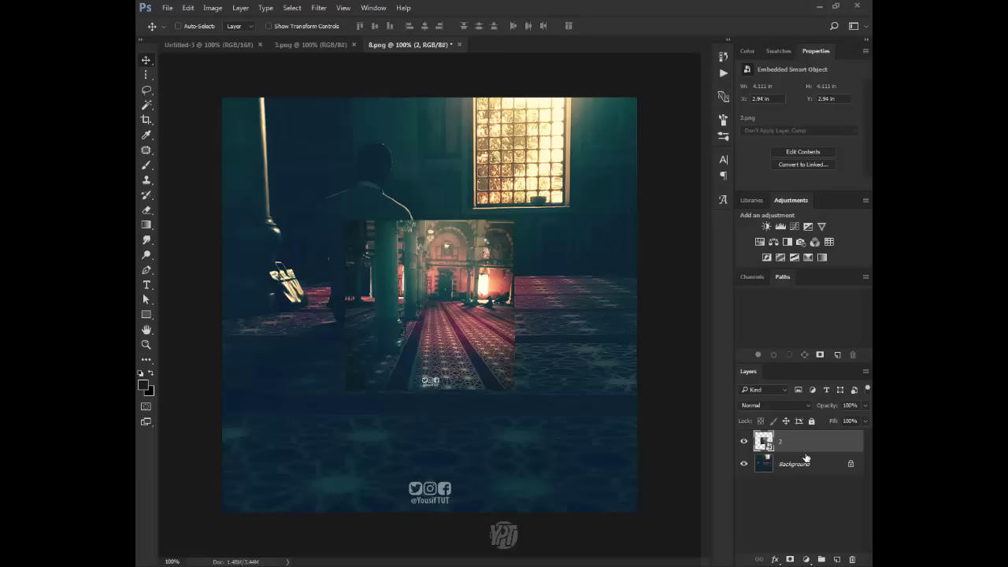
left_click(743, 442)
left_click(741, 443)
left_click(791, 466)
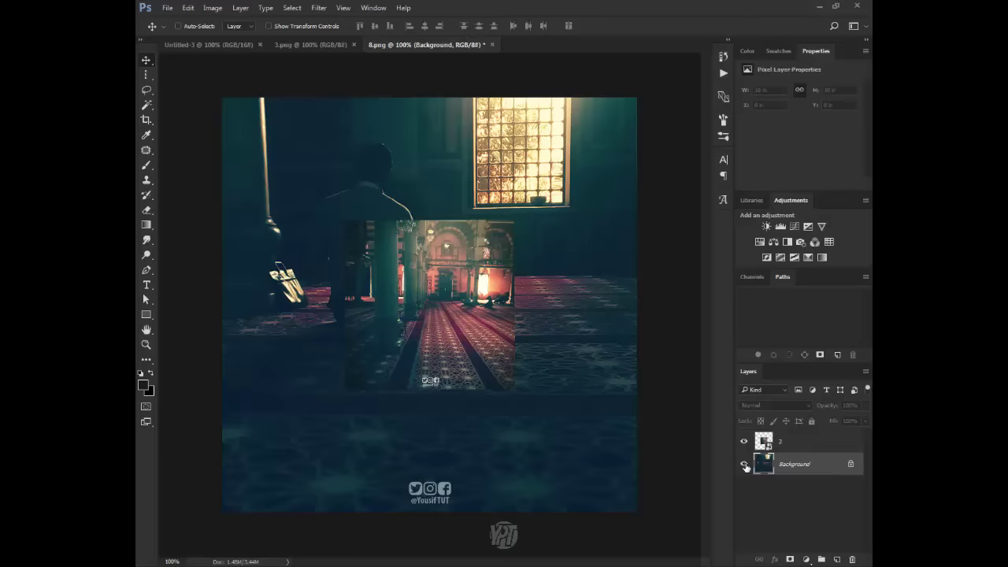
left_click(744, 465)
left_click(796, 444)
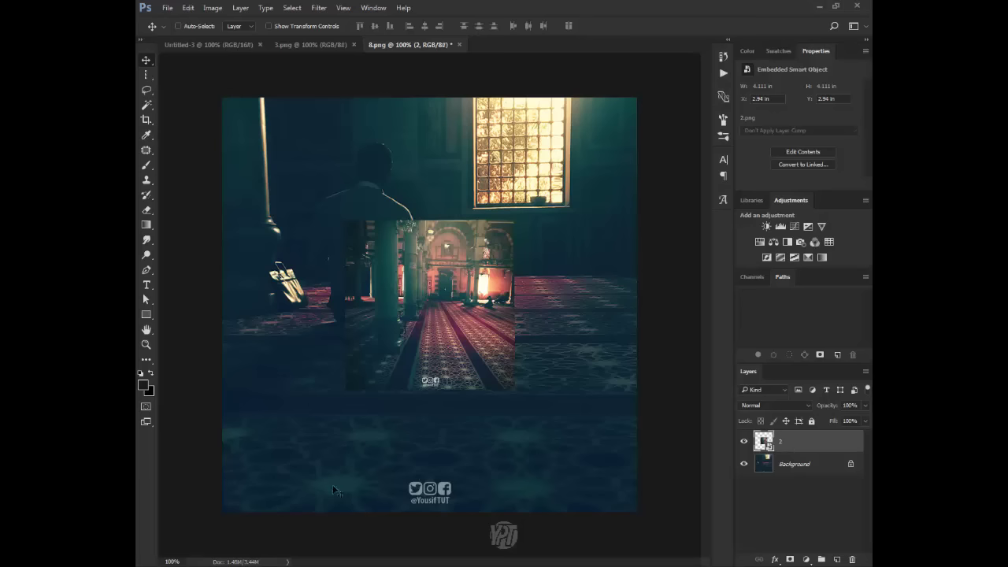
Place 4.png at about 44% size, move it down-right, and stack layer 2 above it
key("F9")
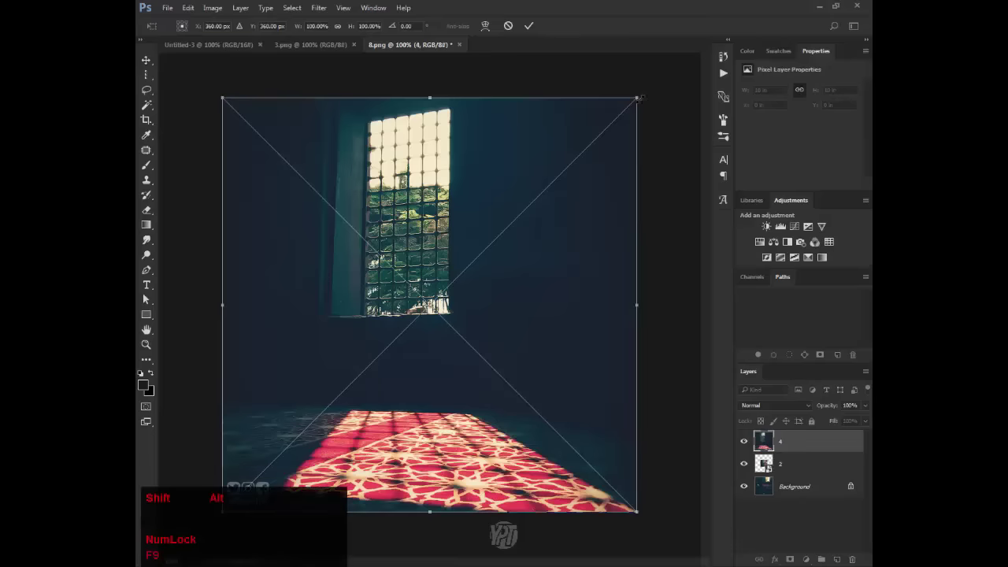
left_click_drag(637, 99, 520, 214)
key("Return")
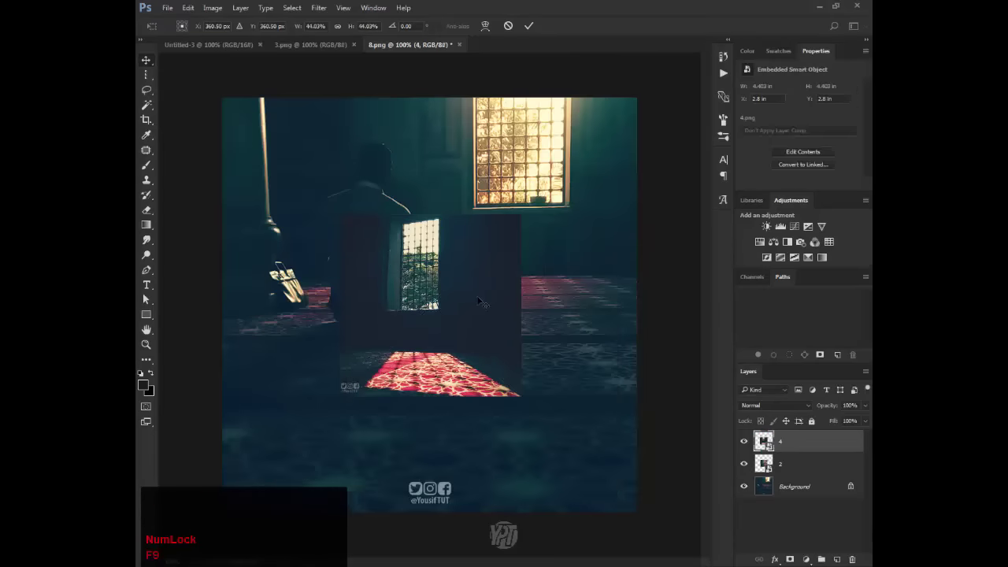
left_click_drag(458, 335, 540, 421)
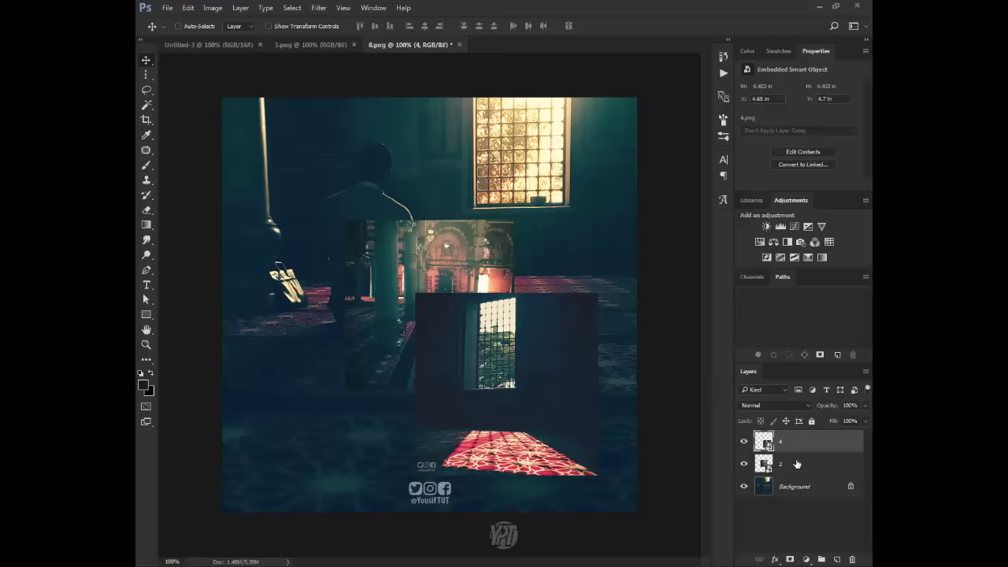
left_click_drag(796, 464, 786, 441)
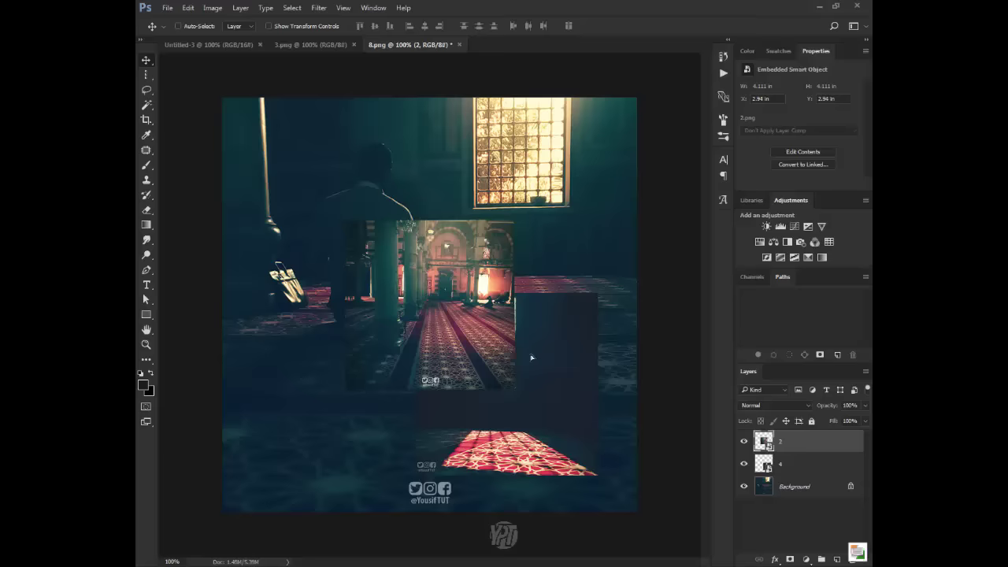
Drag the mosque-interior photo toward the upper left of the canvas
left_click_drag(505, 347, 557, 356)
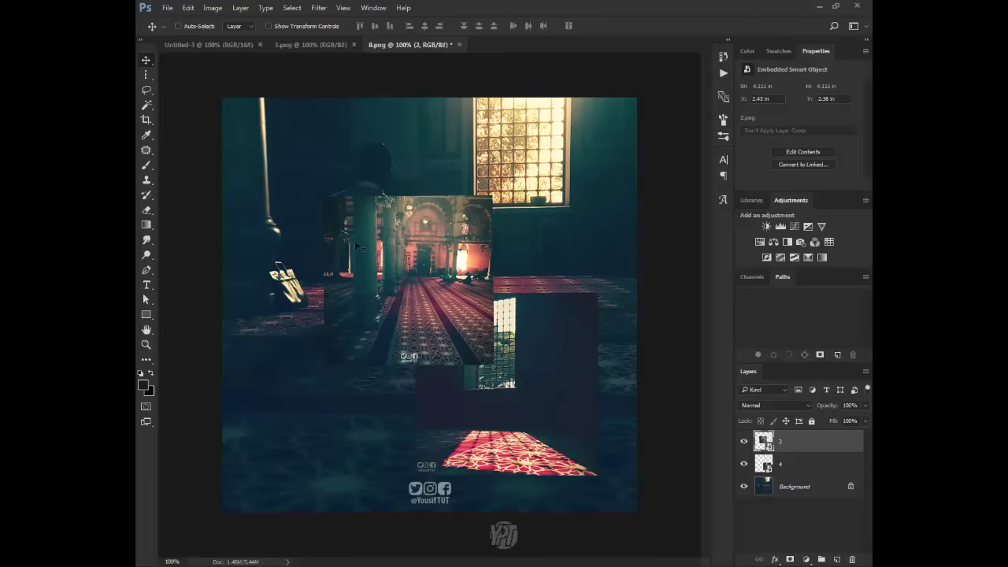
right_click(148, 67)
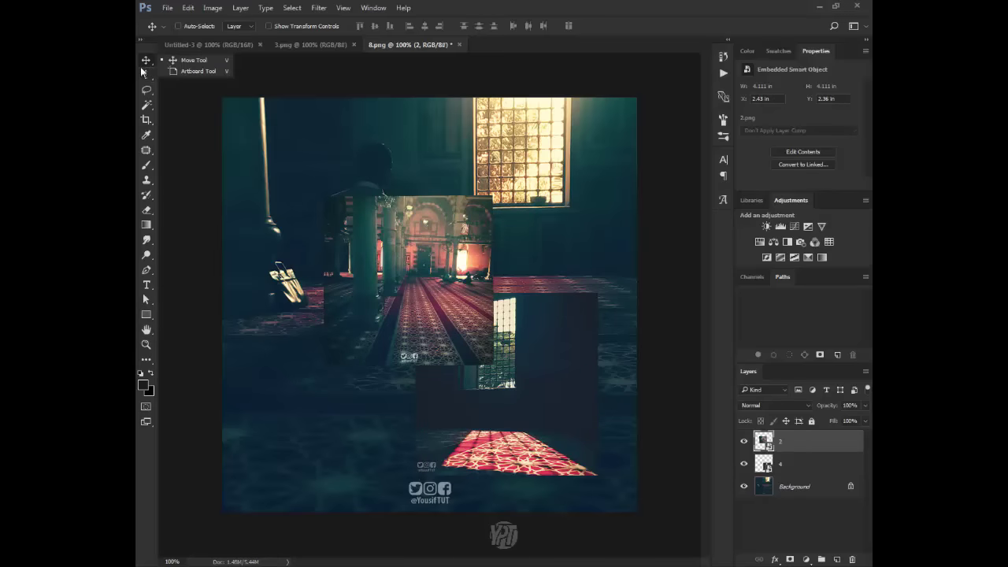
left_click(230, 123)
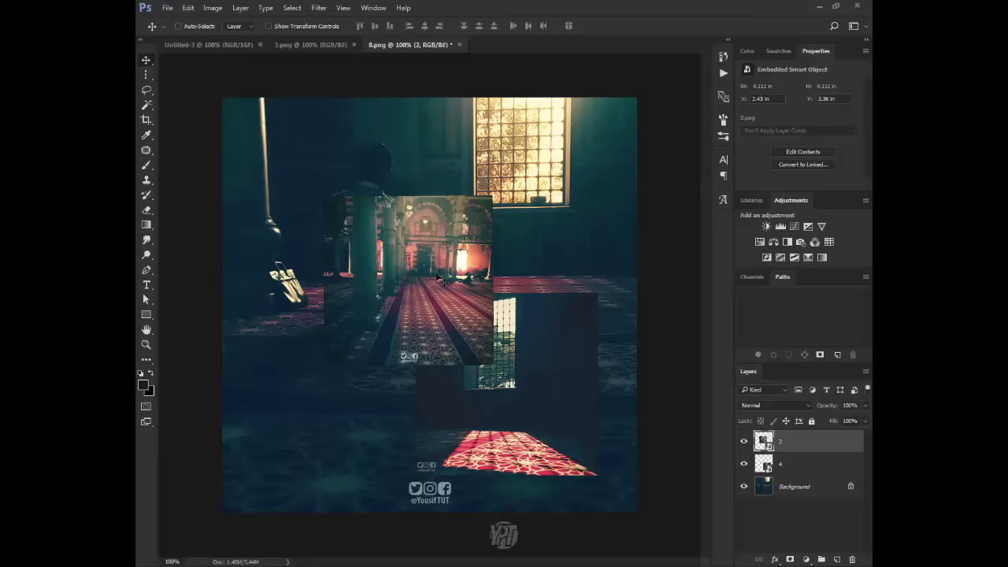
mouse_move(371, 234)
left_mouse_down()
mouse_move(527, 279)
mouse_move(578, 330)
left_mouse_up()
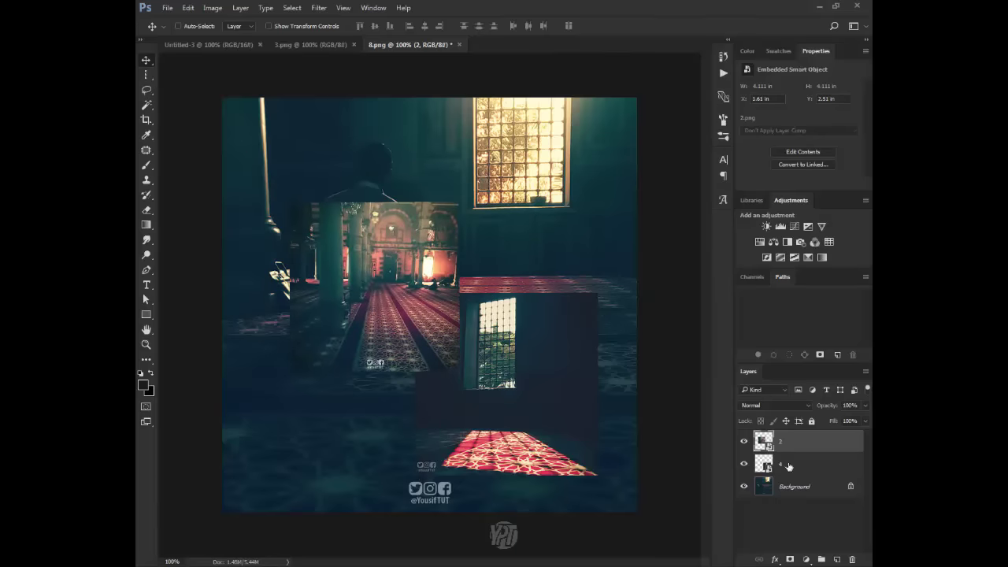
Move the window-and-carpet photo up-left to overlap it and nudge the mosque-interior photo further up-left
left_click(806, 468)
mouse_move(443, 366)
left_mouse_down()
mouse_move(366, 269)
mouse_move(484, 328)
mouse_move(442, 320)
left_mouse_up()
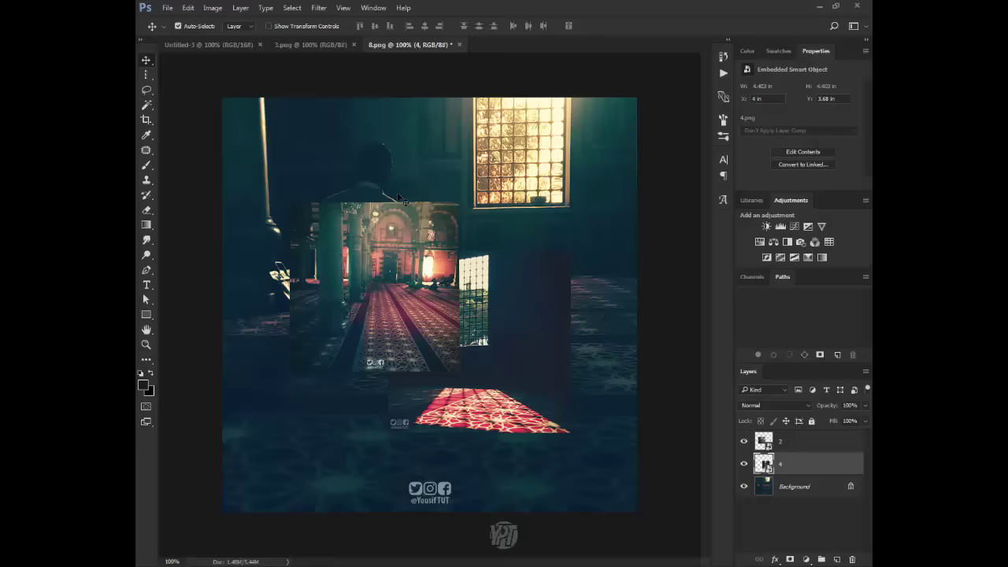
mouse_move(346, 258)
left_mouse_down()
mouse_move(286, 188)
mouse_move(300, 201)
left_mouse_up()
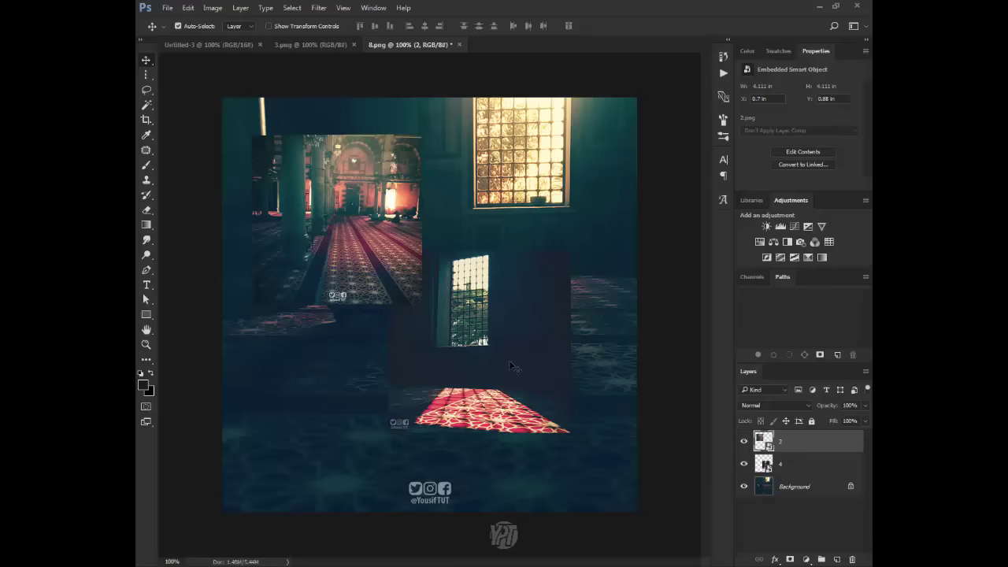
left_click_drag(508, 360, 509, 360)
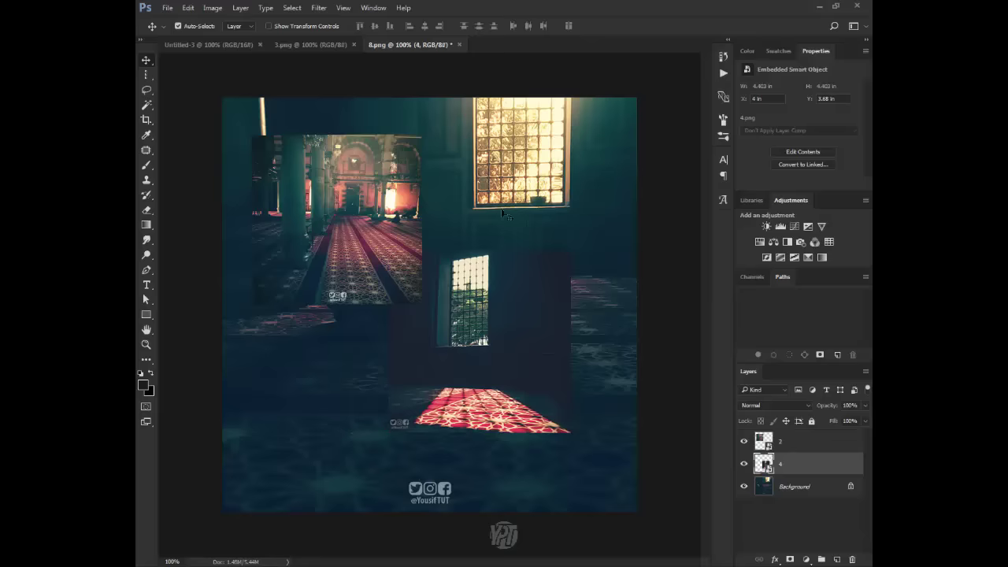
left_click_drag(492, 252, 493, 252)
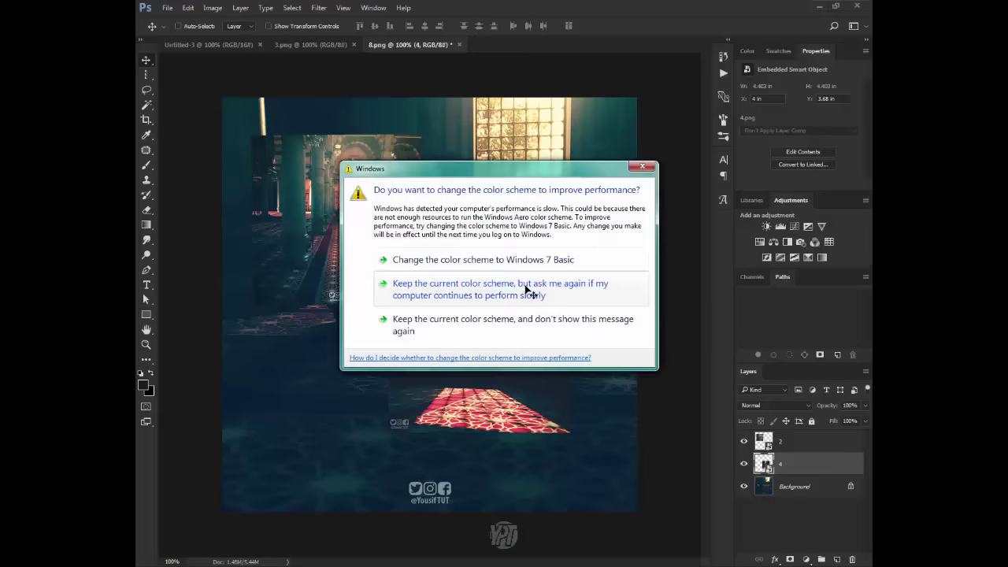
left_click(642, 167)
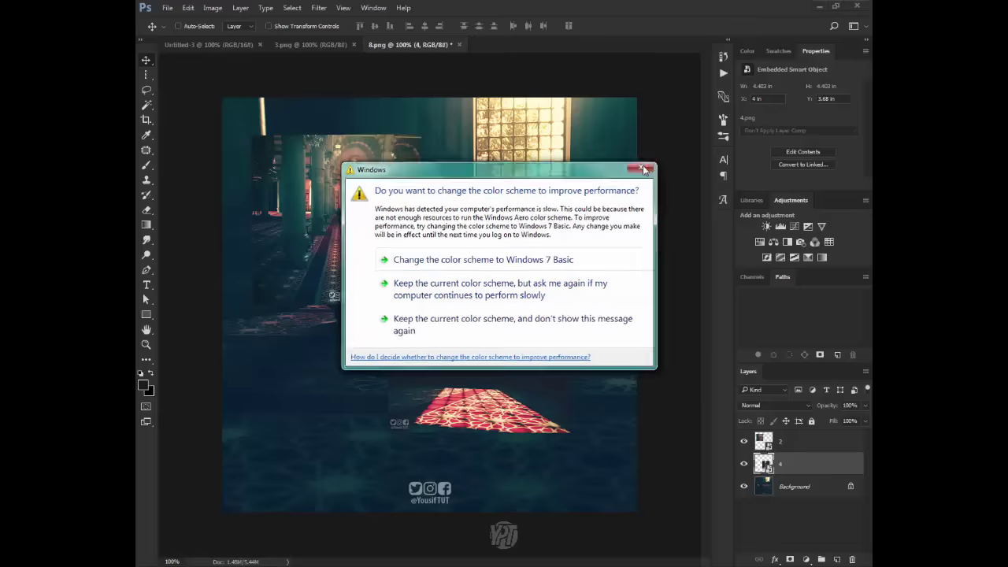